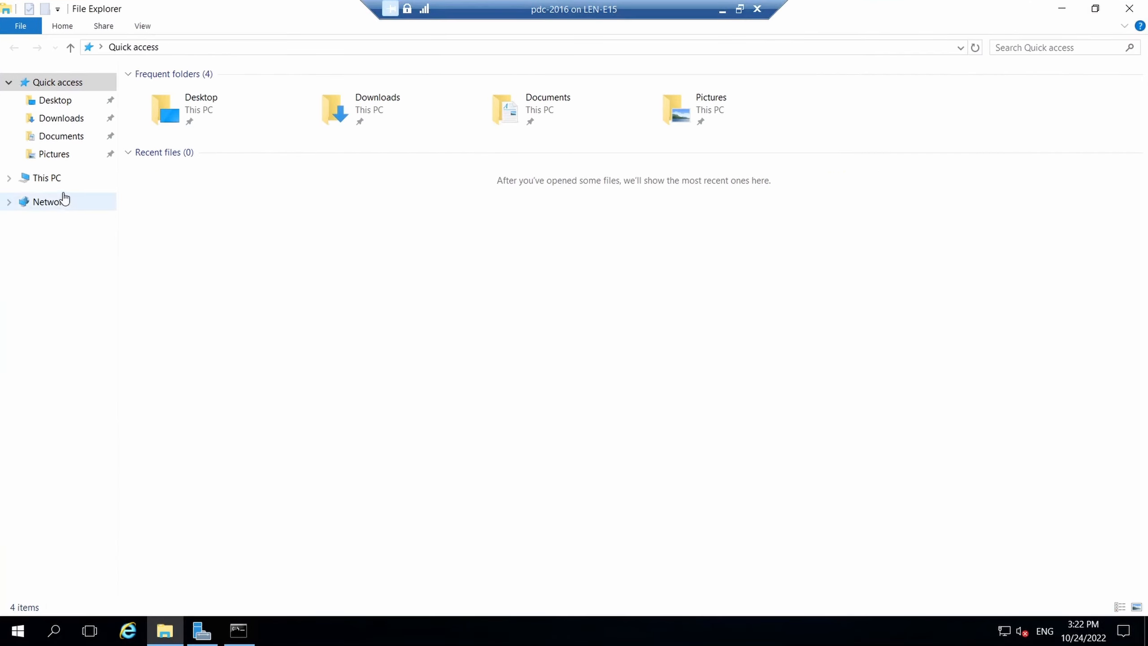
Step: Create a new folder named ifm in the root of Local Disk (C:)
click(52, 179)
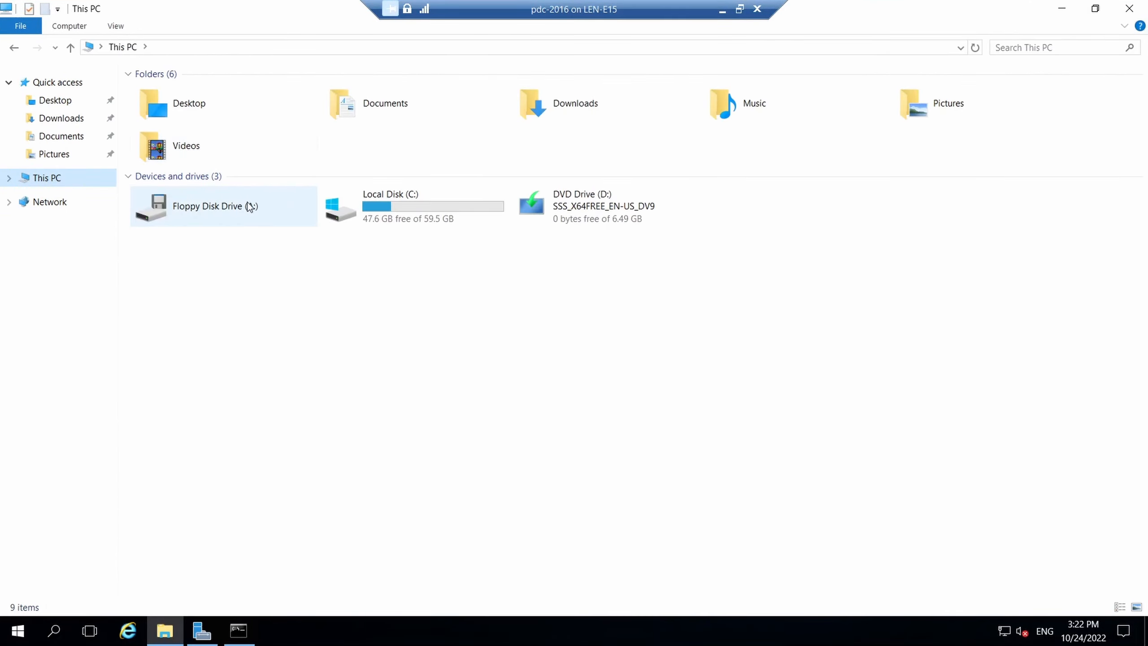
double_click(371, 206)
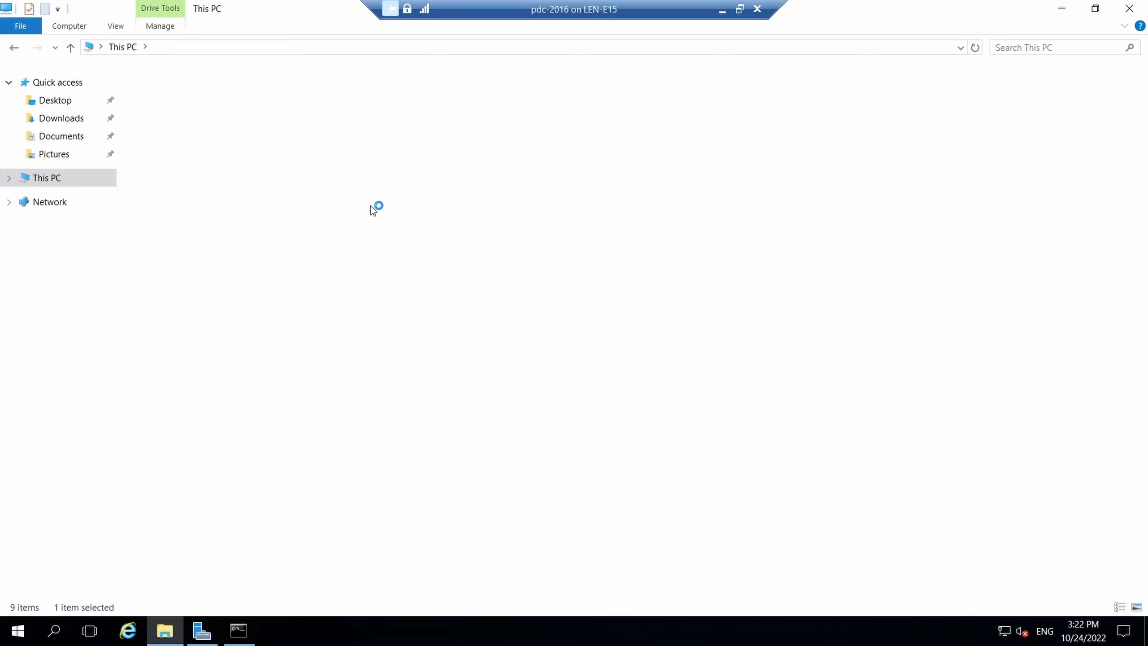
right_click(293, 266)
mouse_move(361, 409)
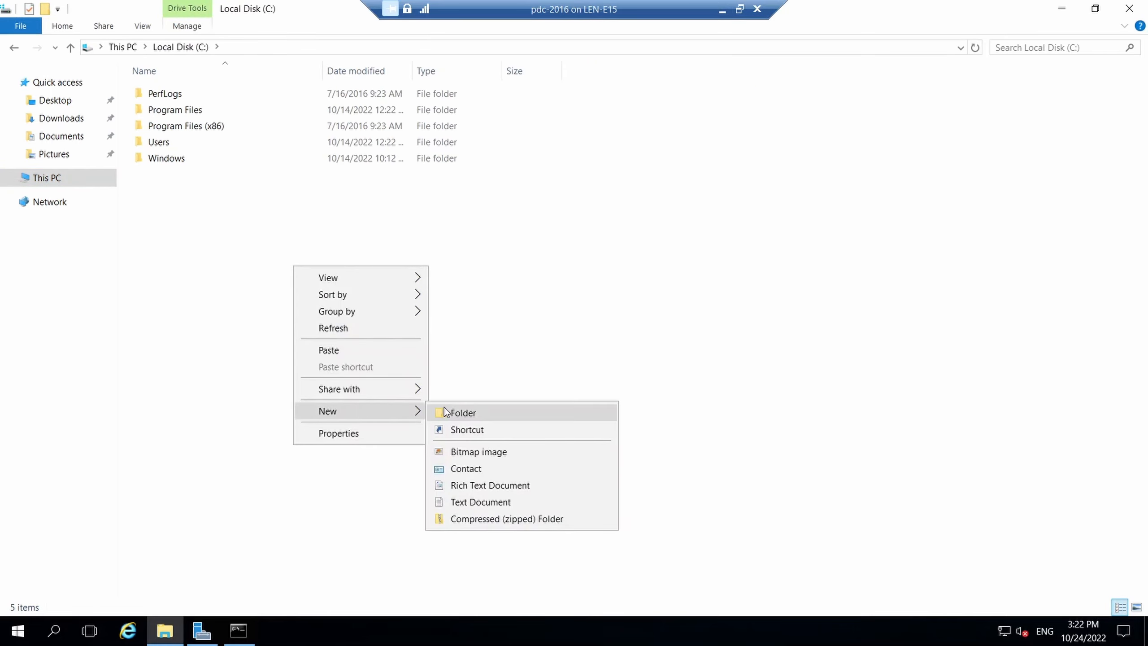
click(446, 410)
text(if)
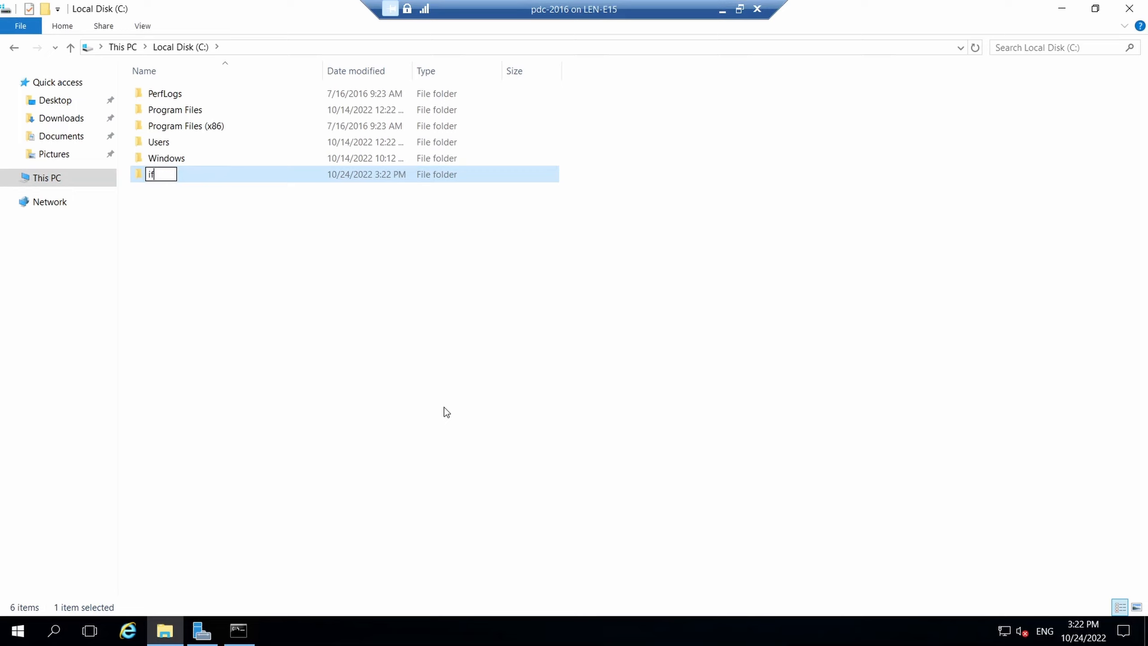
text(m)
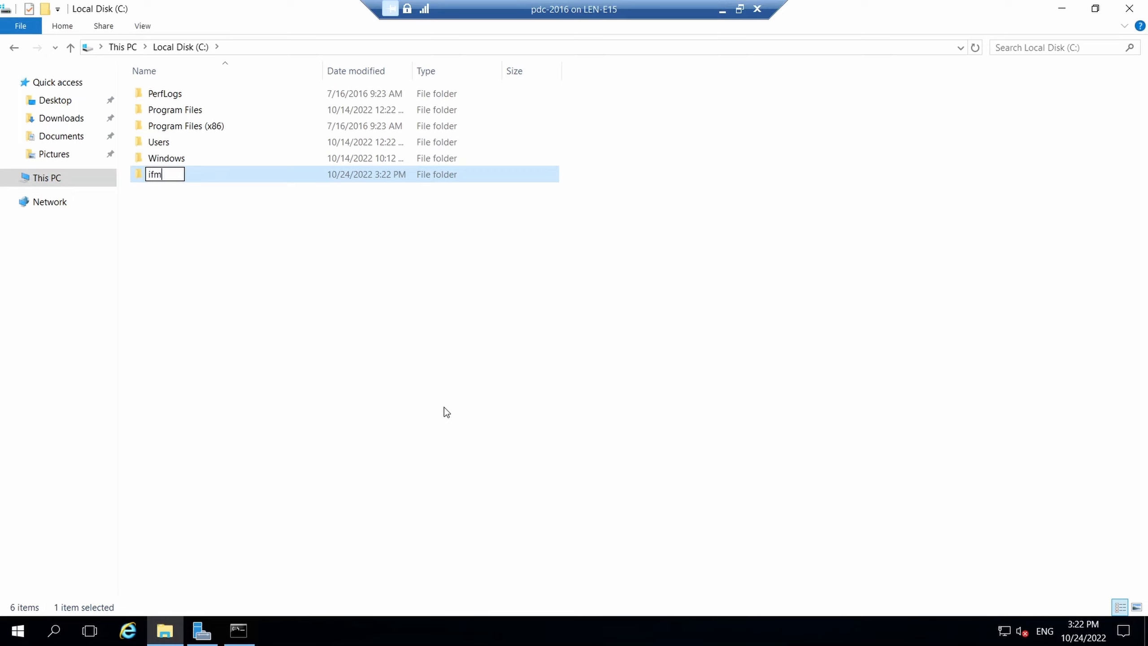
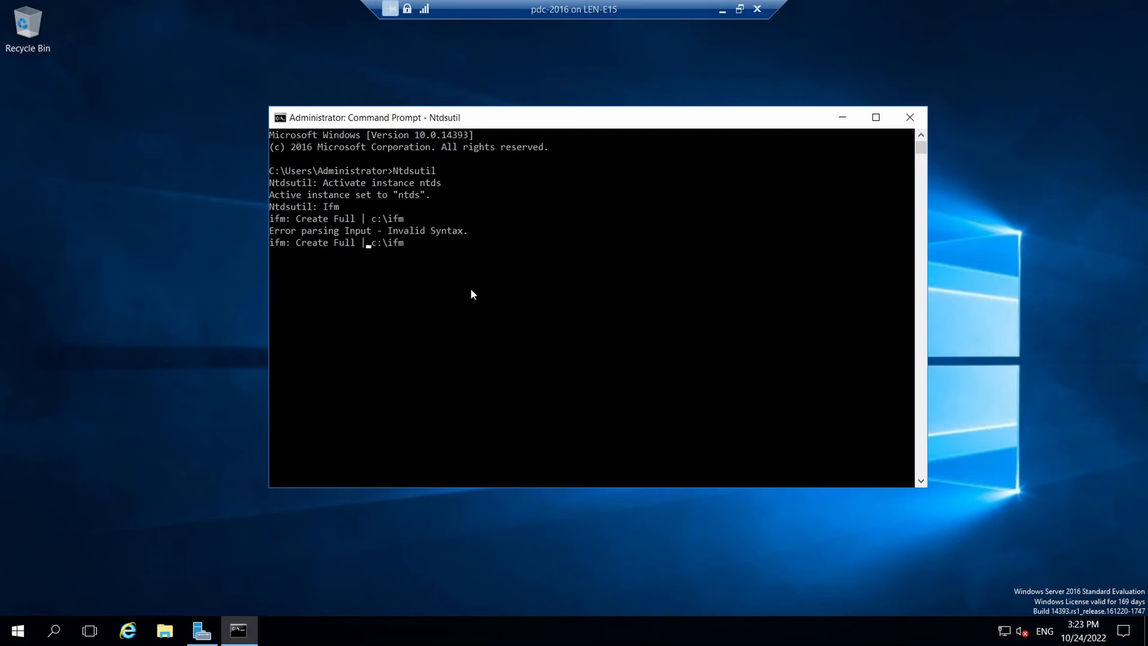
Step: Remove the pipe character from the recalled ntdsutil command so it reads Create Full c:\ifm
key(BackSpace)
key(BackSpace)
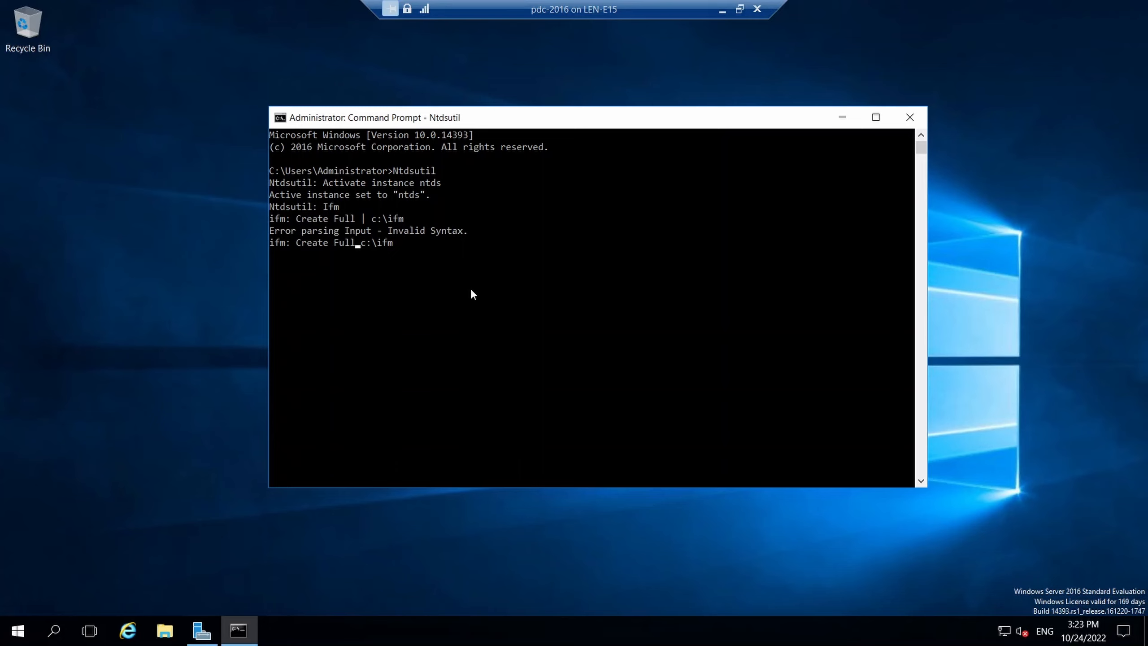
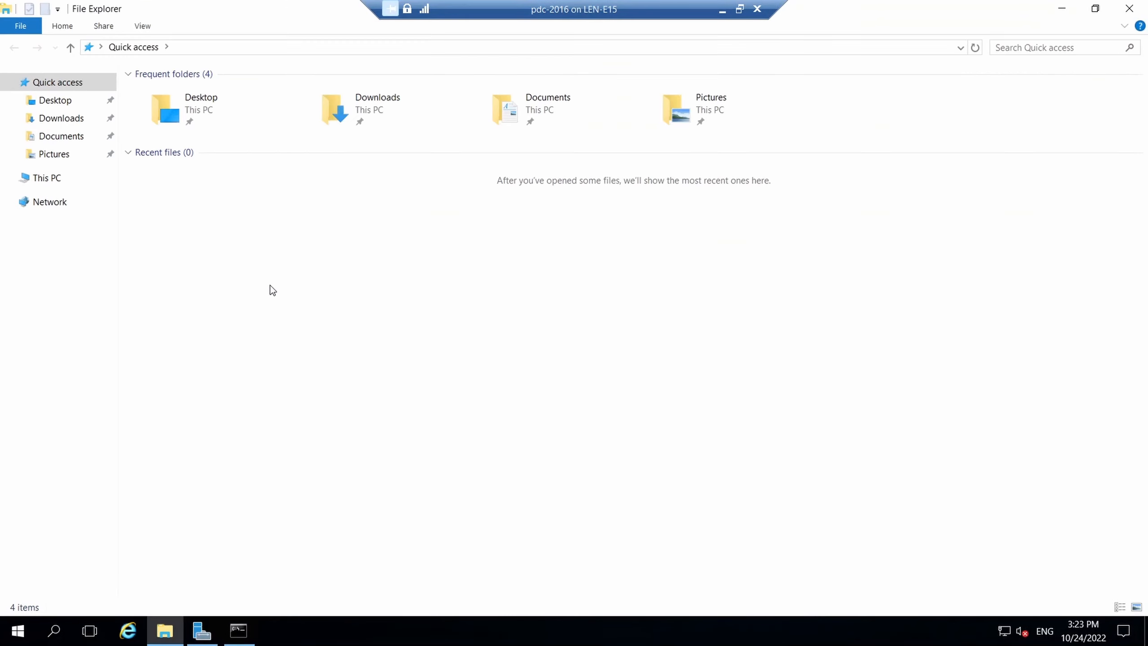
Step: Check the contents of the ifm folder on Local Disk (C:), then return to This PC
click(50, 181)
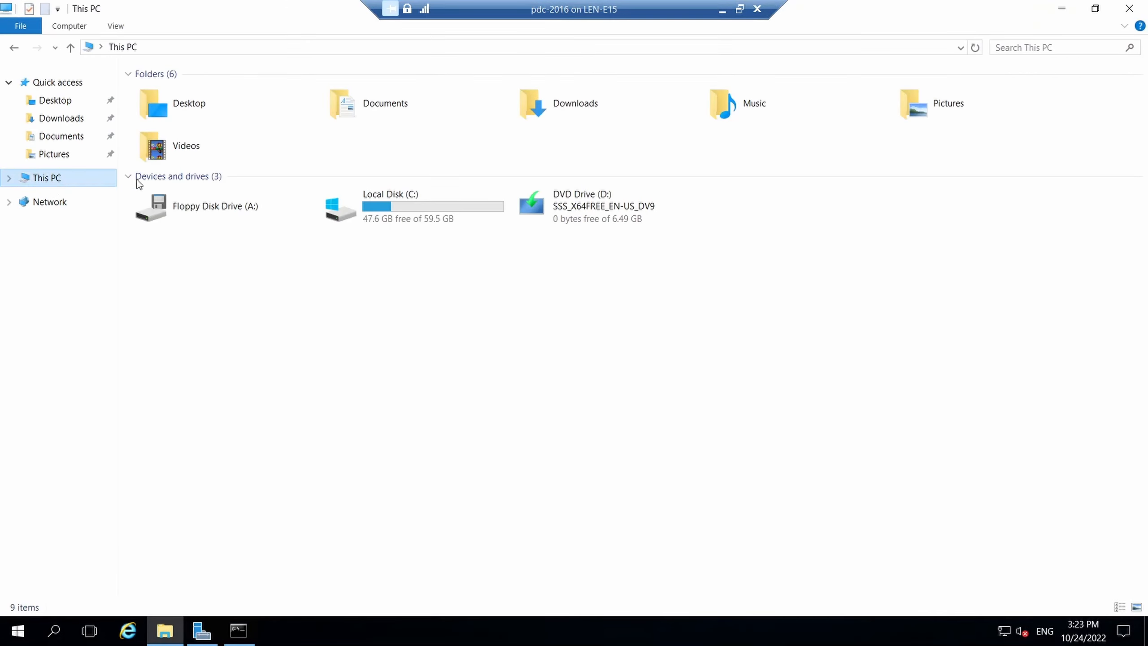
double_click(427, 213)
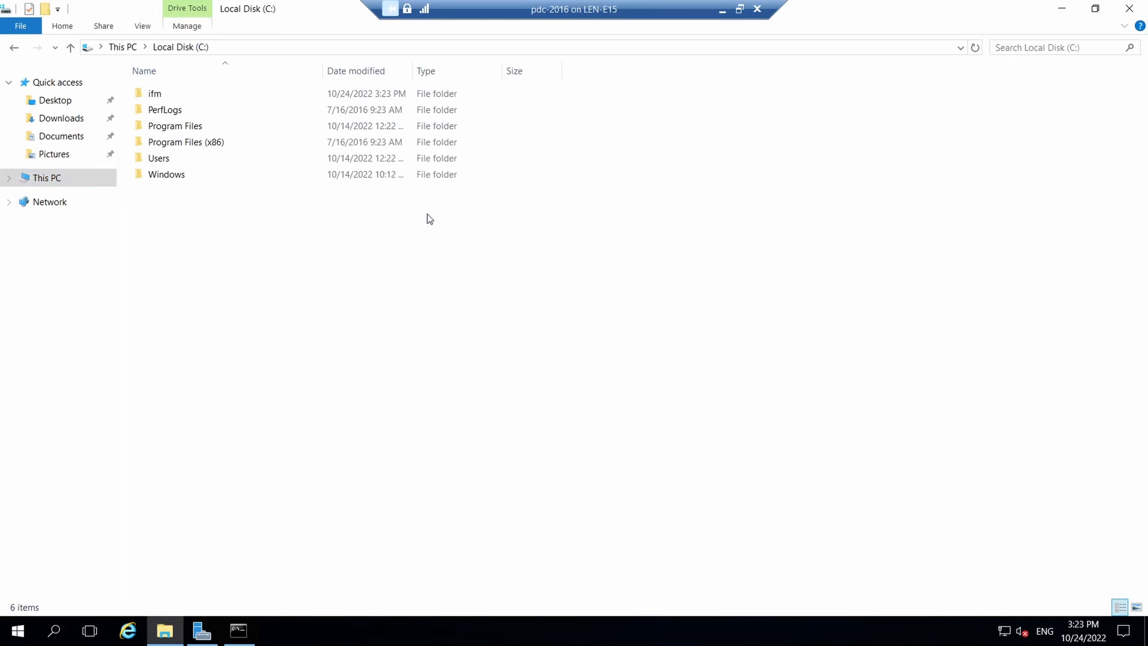
double_click(185, 94)
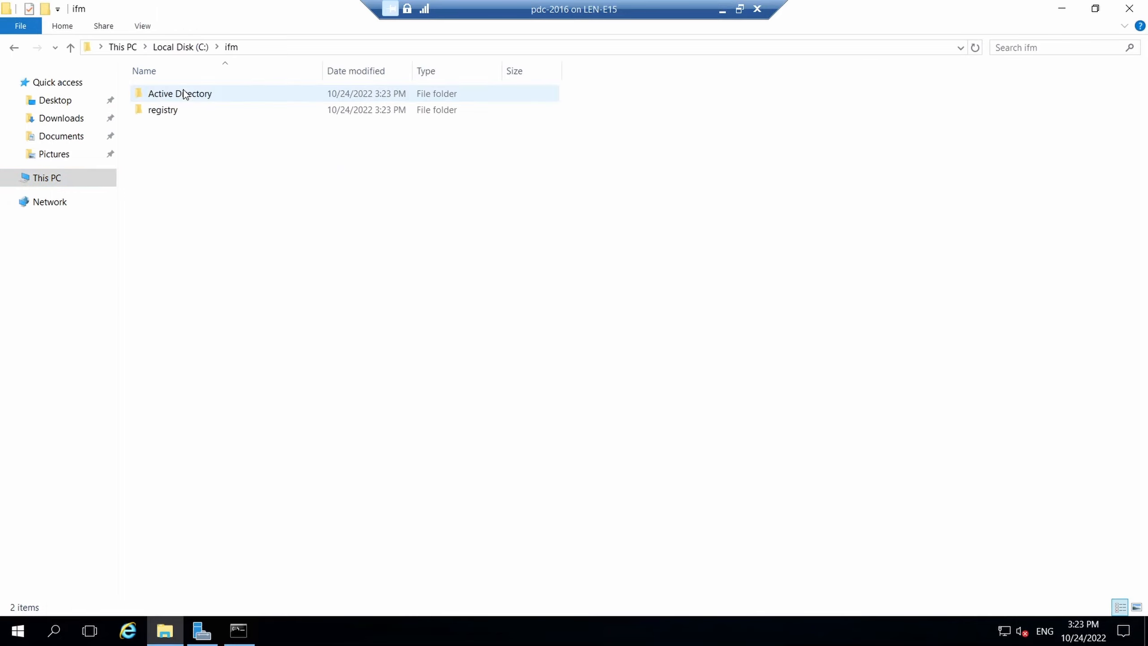
click(17, 52)
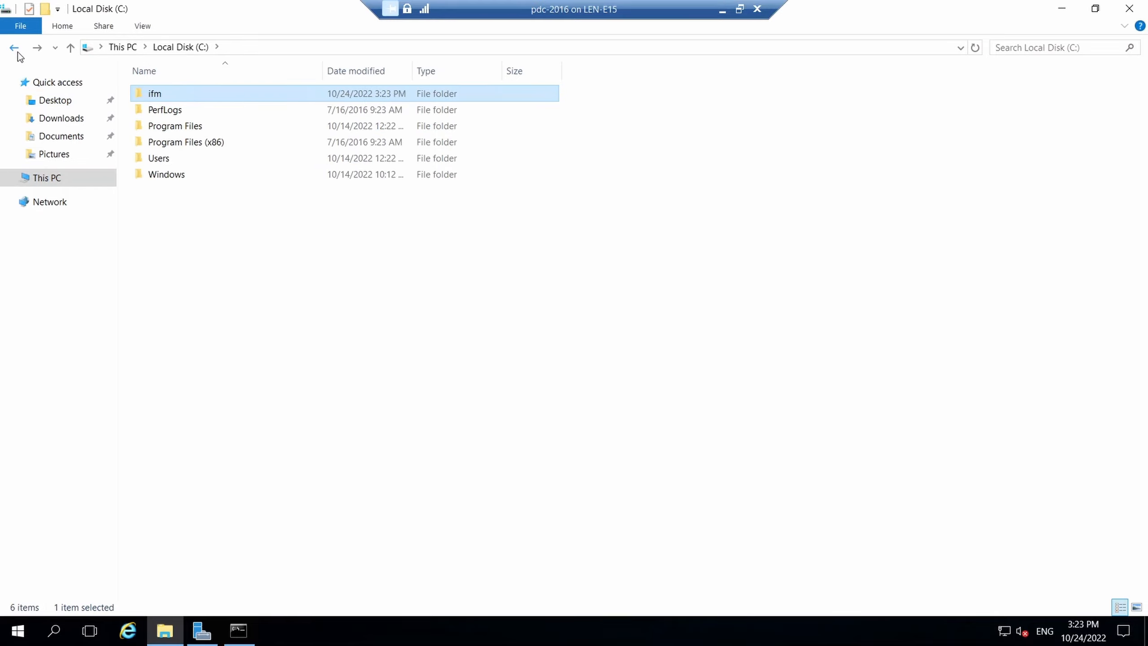
click(17, 53)
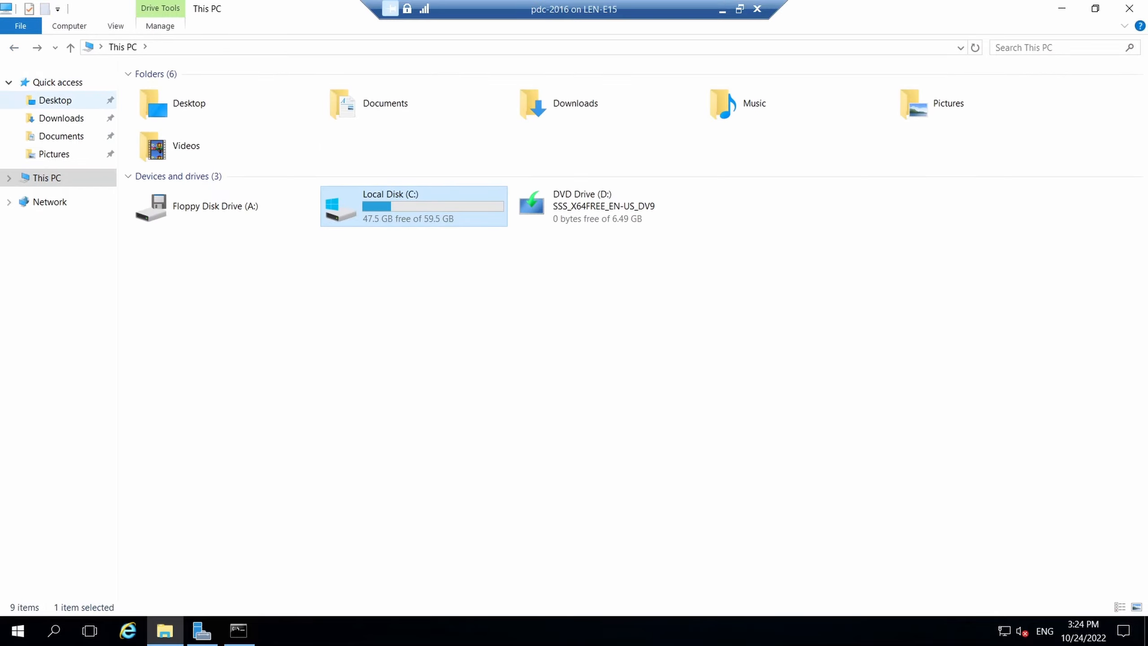
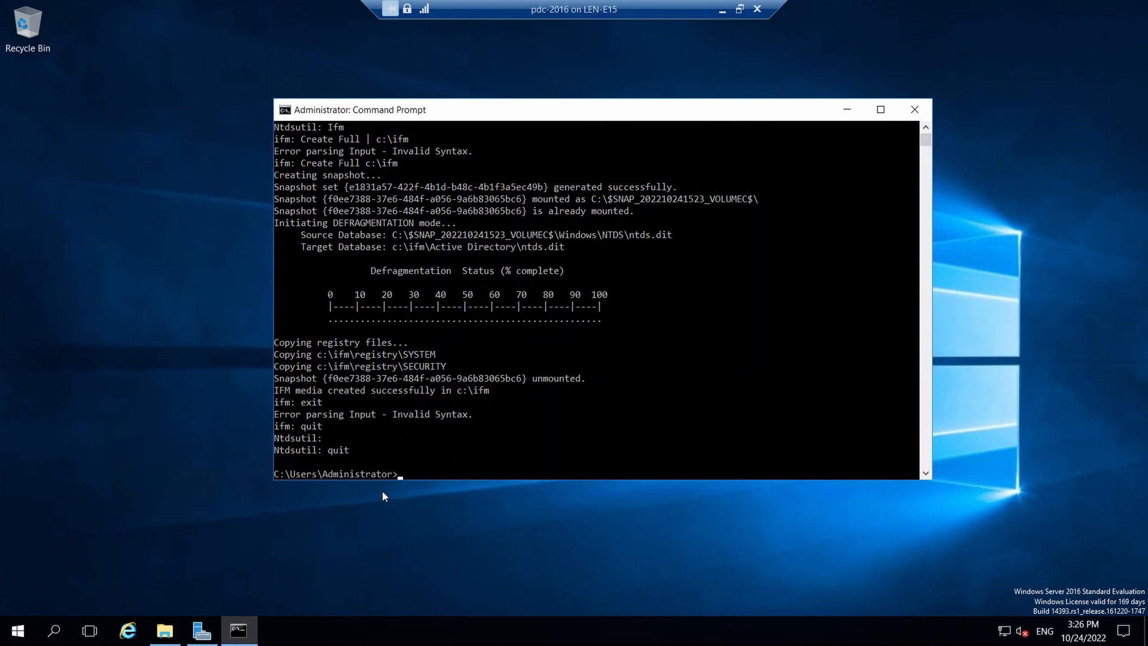
Step: Clear the Command Prompt screen and close the session with exit
key(Return)
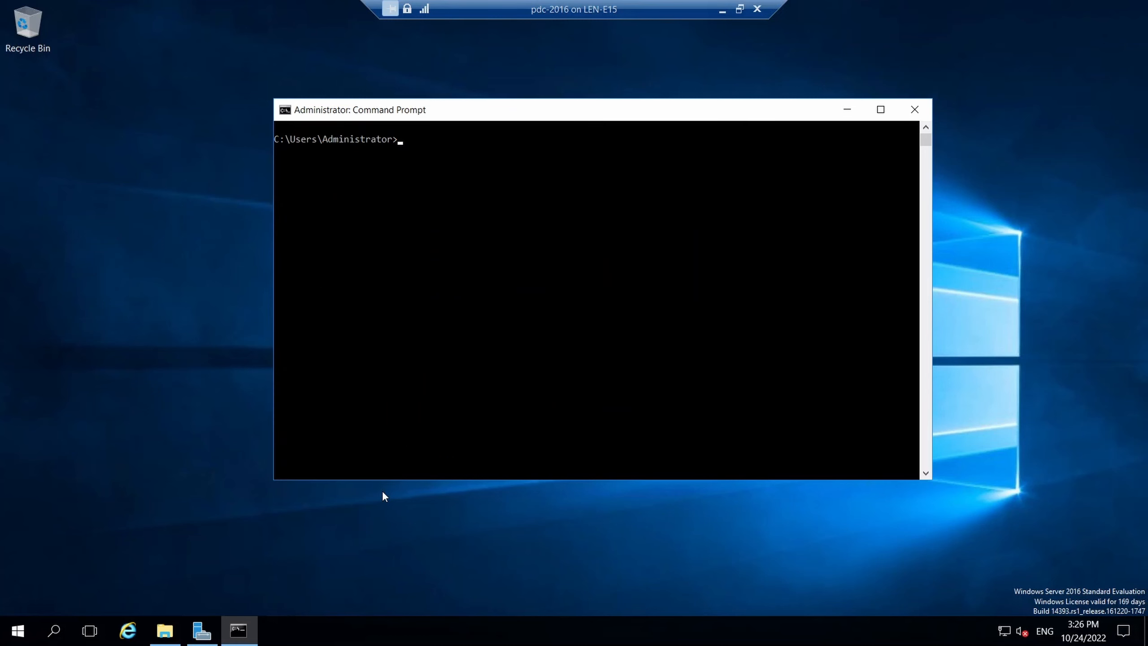
text(exit)
key(Return)
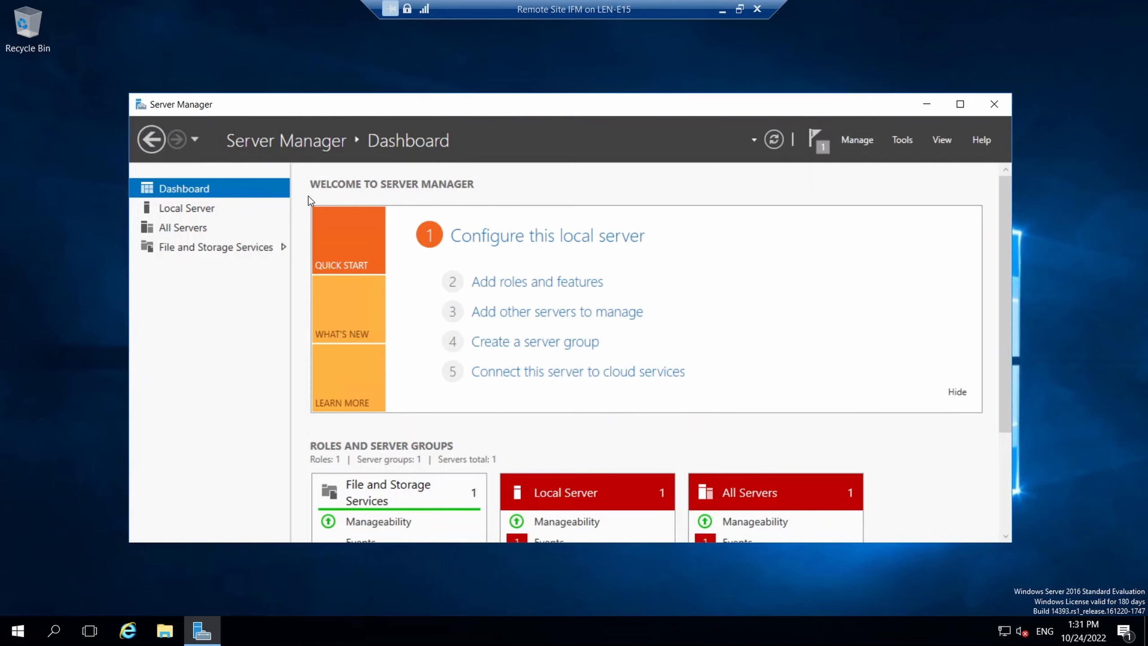
Step: Start adding roles and features on the remote site server, choosing Rem_Sie_SVR from the server pool as destination
click(202, 208)
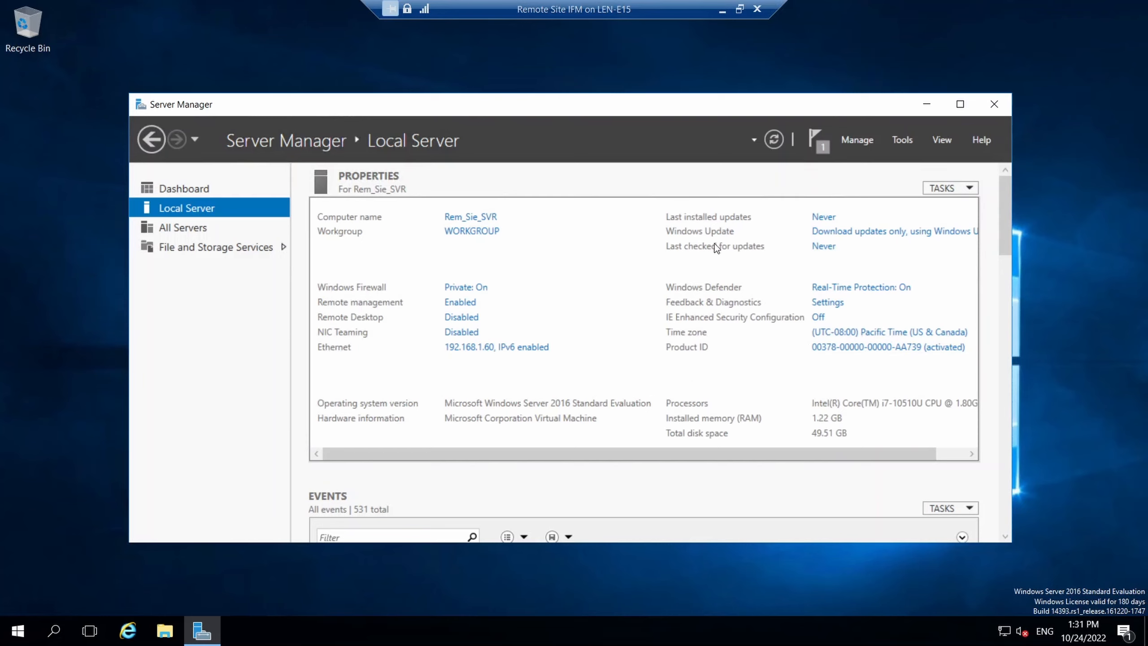
click(850, 141)
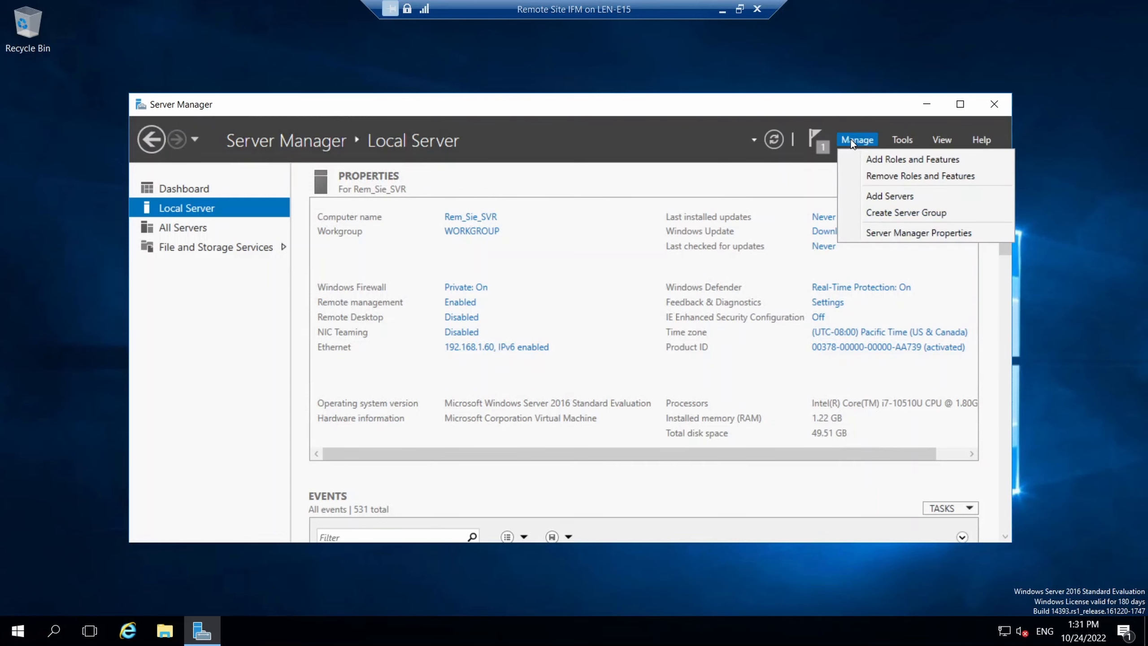
click(885, 161)
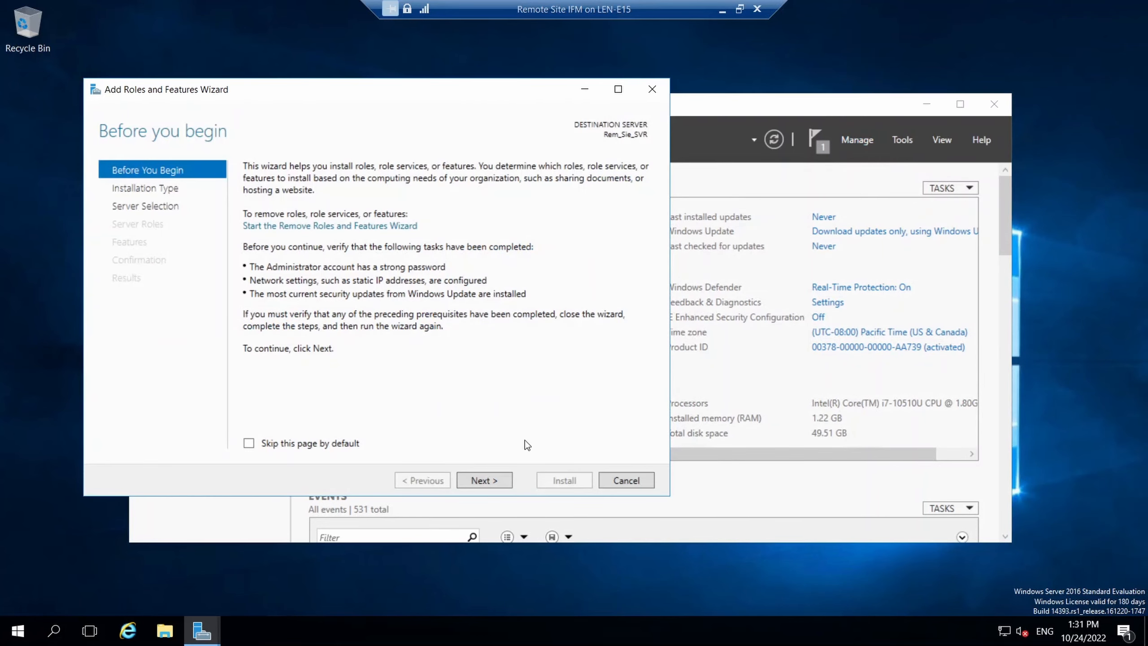
click(492, 486)
click(492, 485)
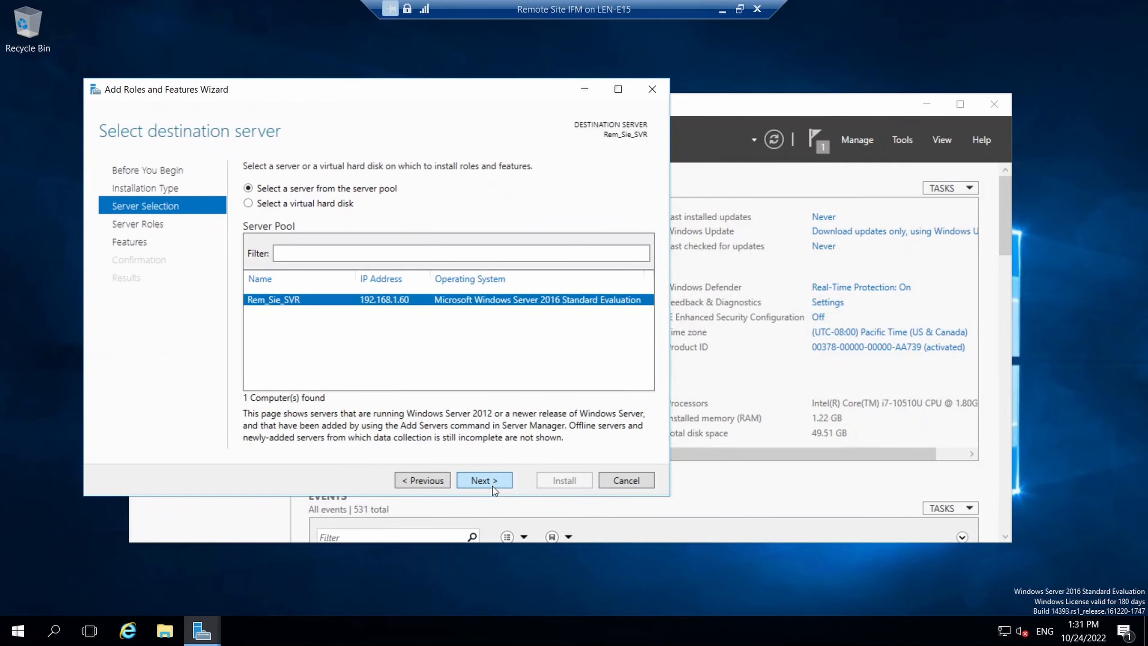
click(492, 485)
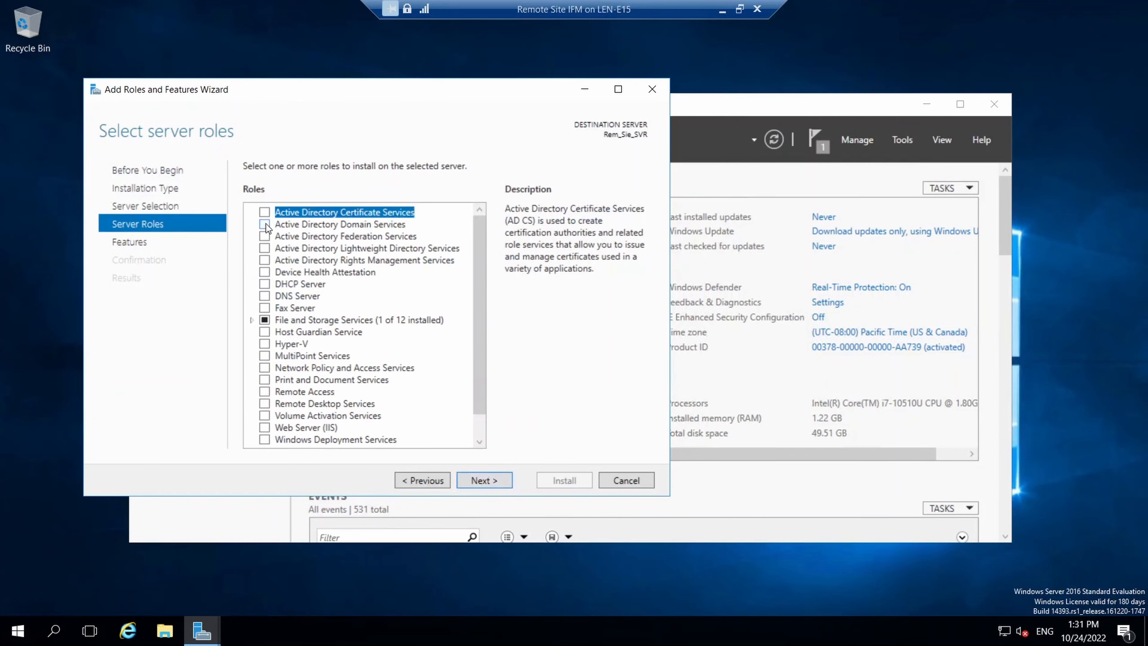
Step: Install the Active Directory Domain Services role with its required features, keeping the default feature selection
click(265, 224)
click(436, 425)
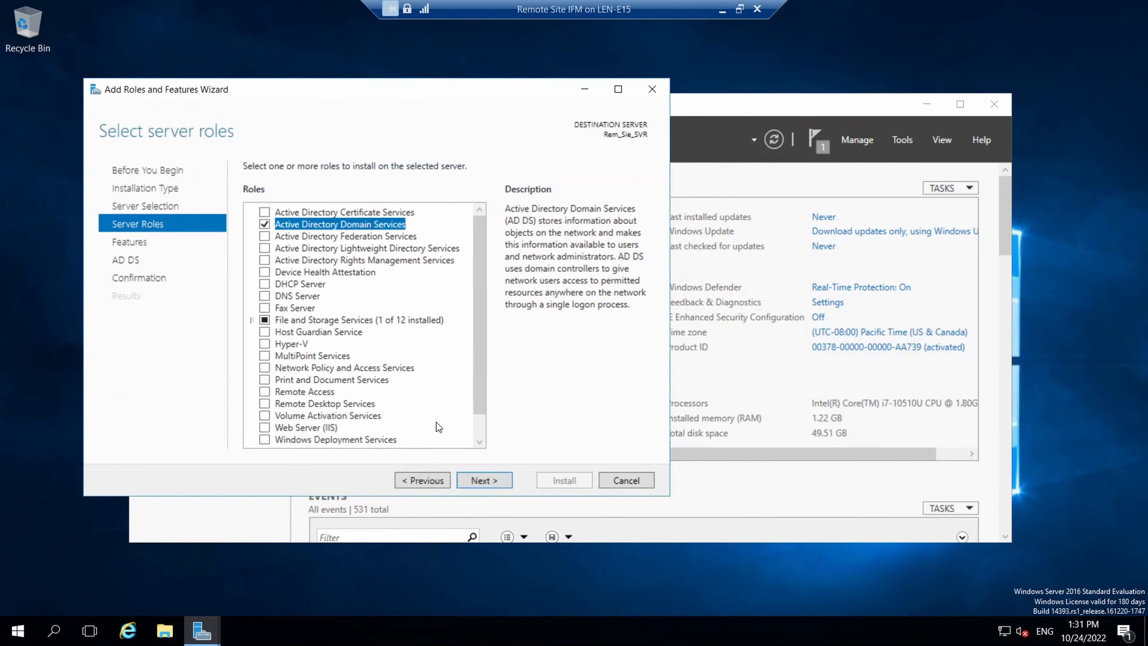
click(471, 481)
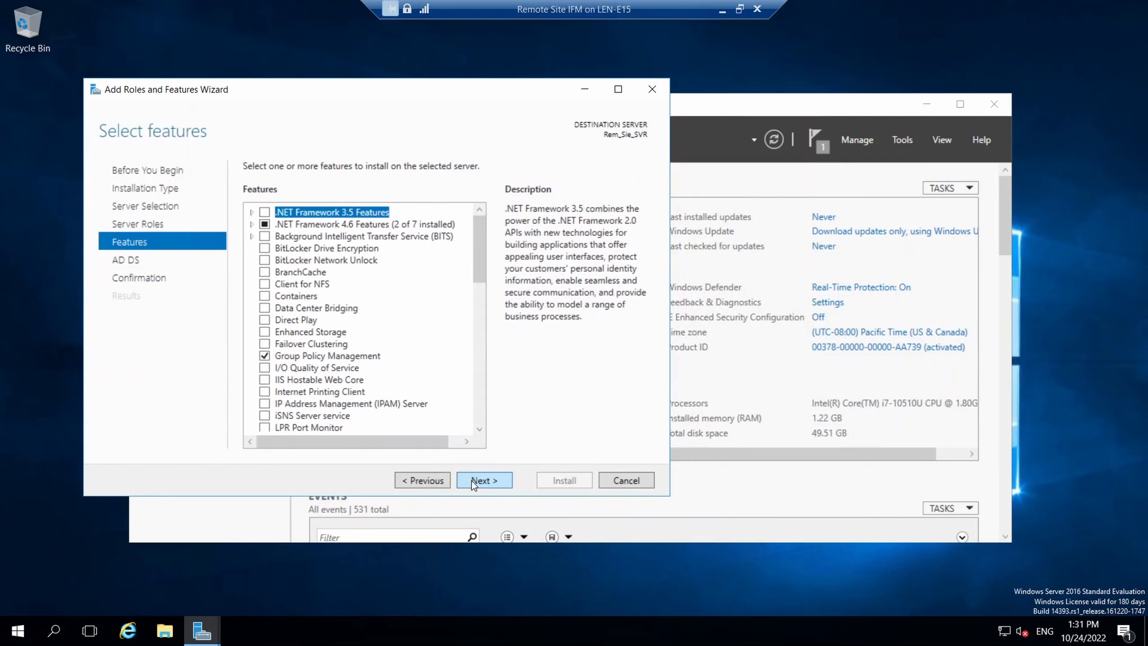
click(472, 482)
click(472, 481)
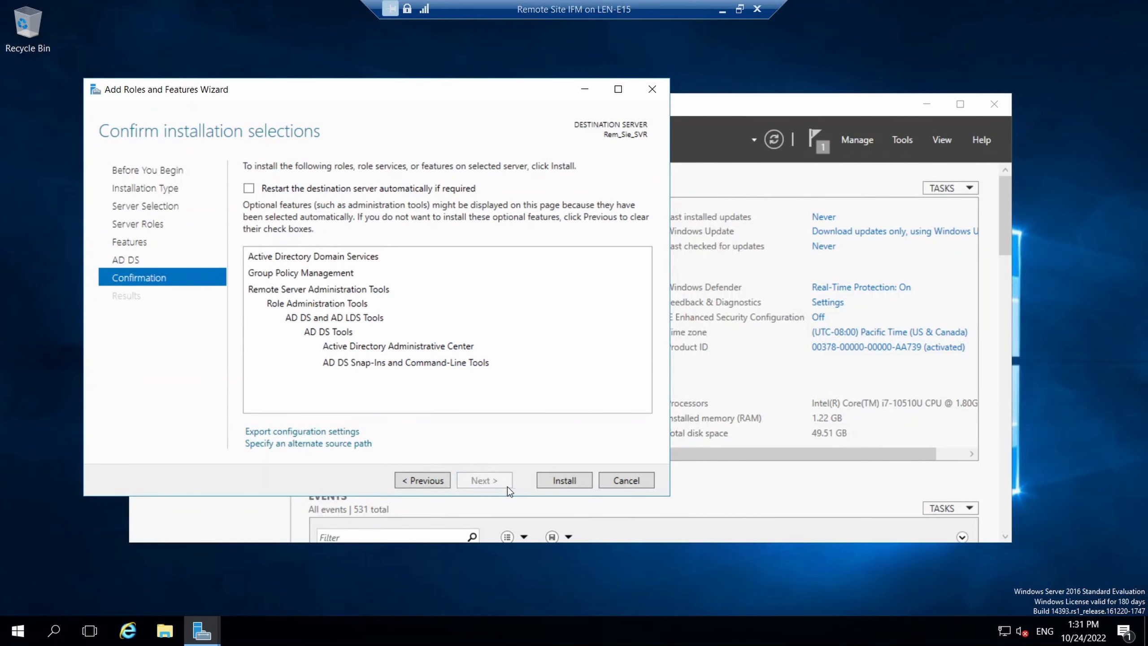
click(563, 480)
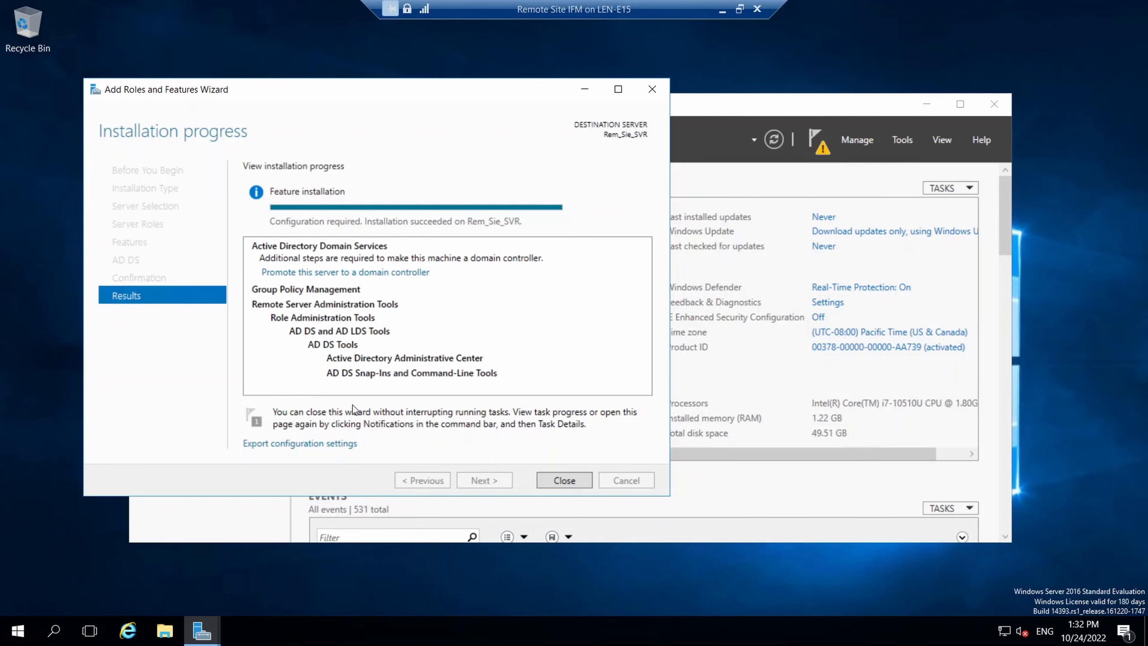
Step: Start promoting the server to a domain controller in an existing domain and enter goatexpert.local as the domain
click(417, 272)
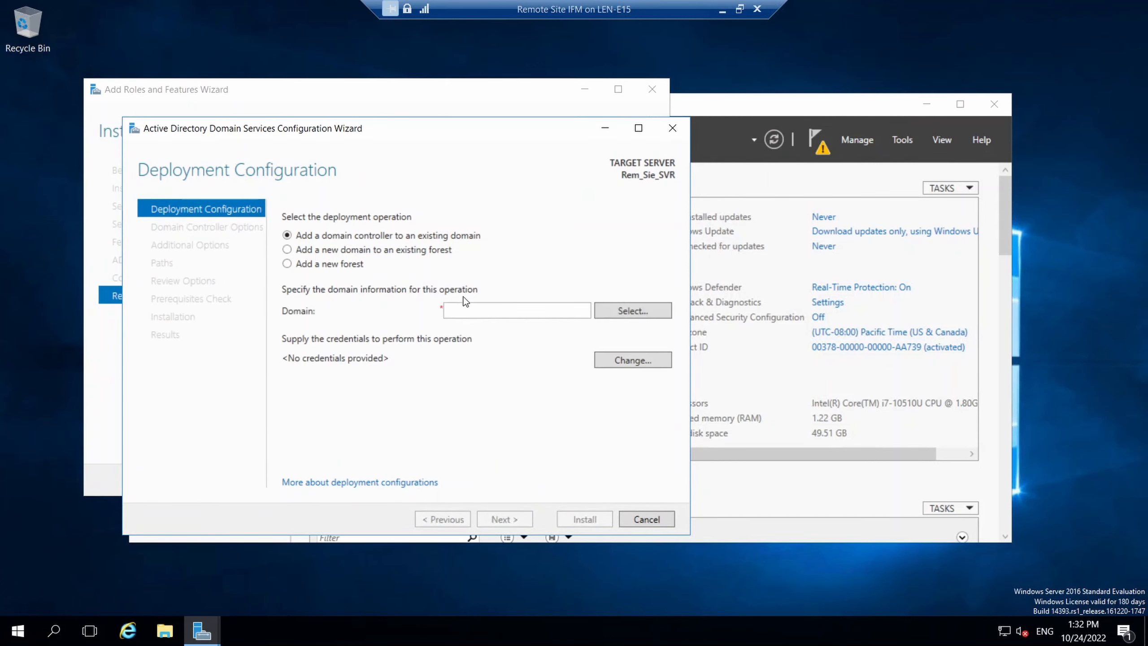
click(469, 311)
text(g)
text(oat)
text(l)
text(expert)
text(.local)
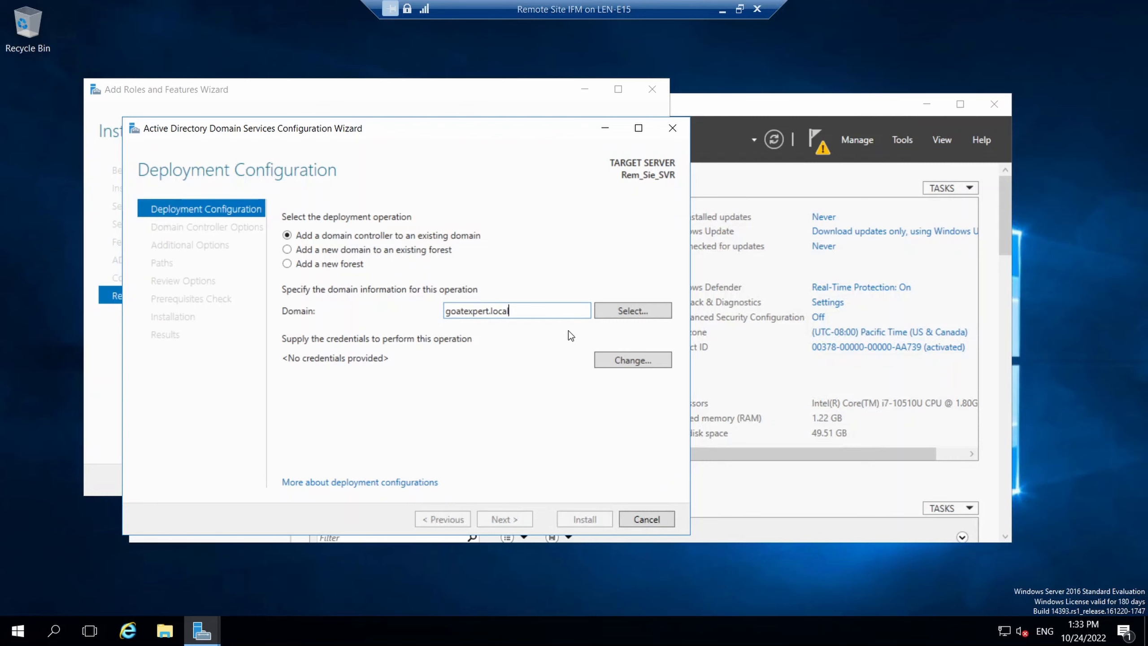
Step: Supply the deployment credentials for the domain lookup with user name administrator and the account password
click(626, 313)
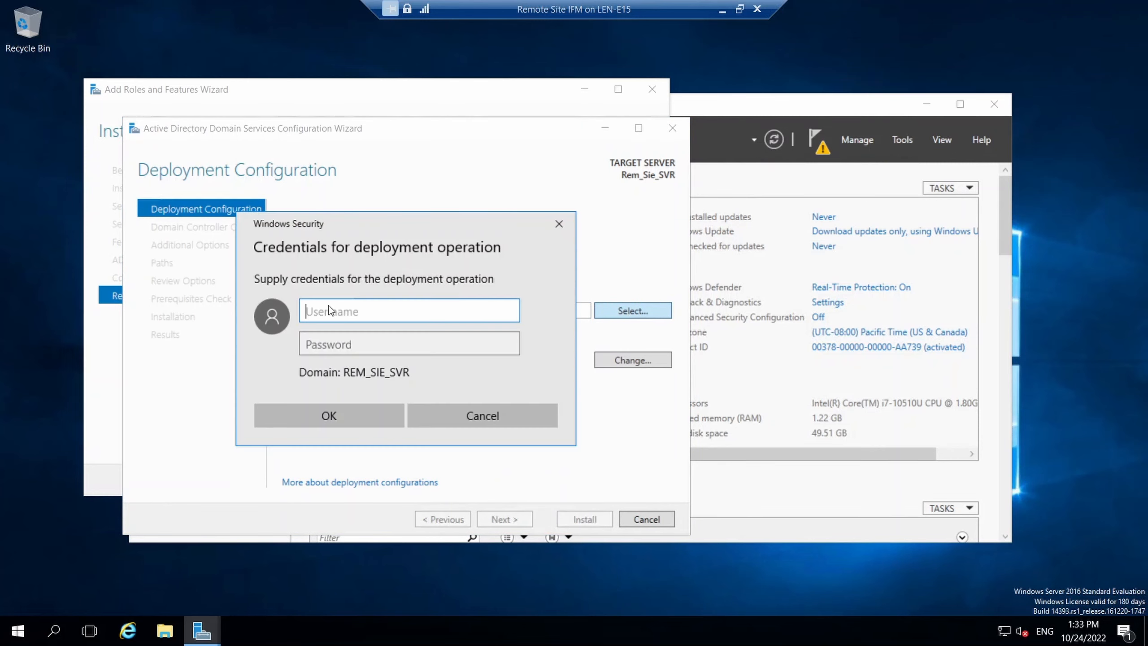
text(administrator)
key(Tab)
text(•••)
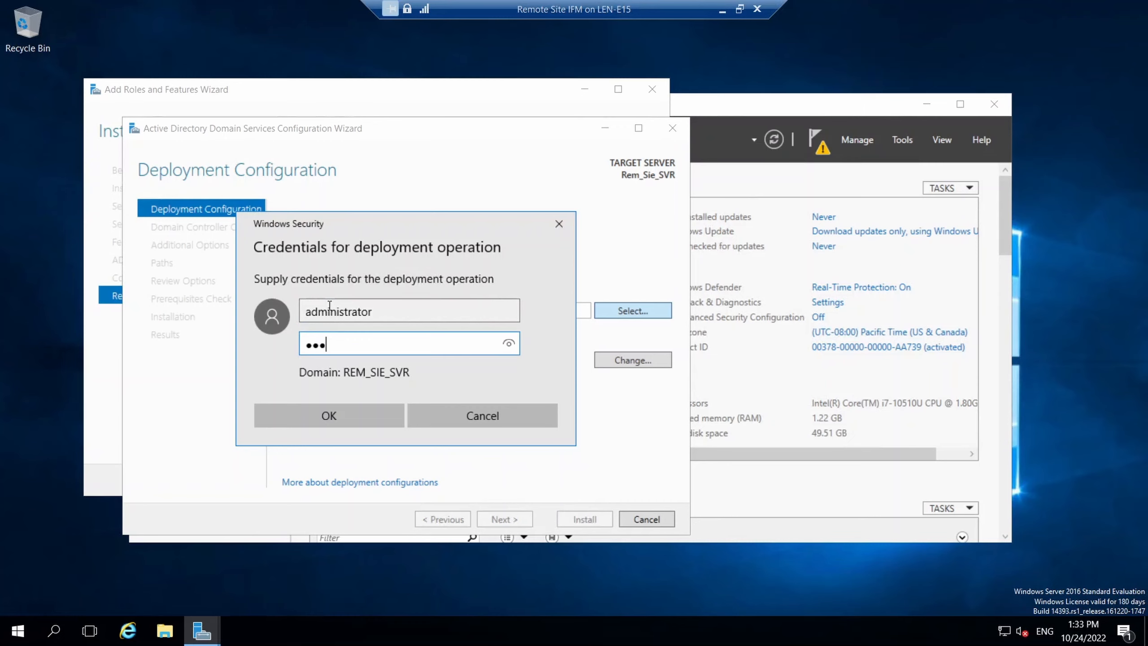
text(•••••••)
click(357, 410)
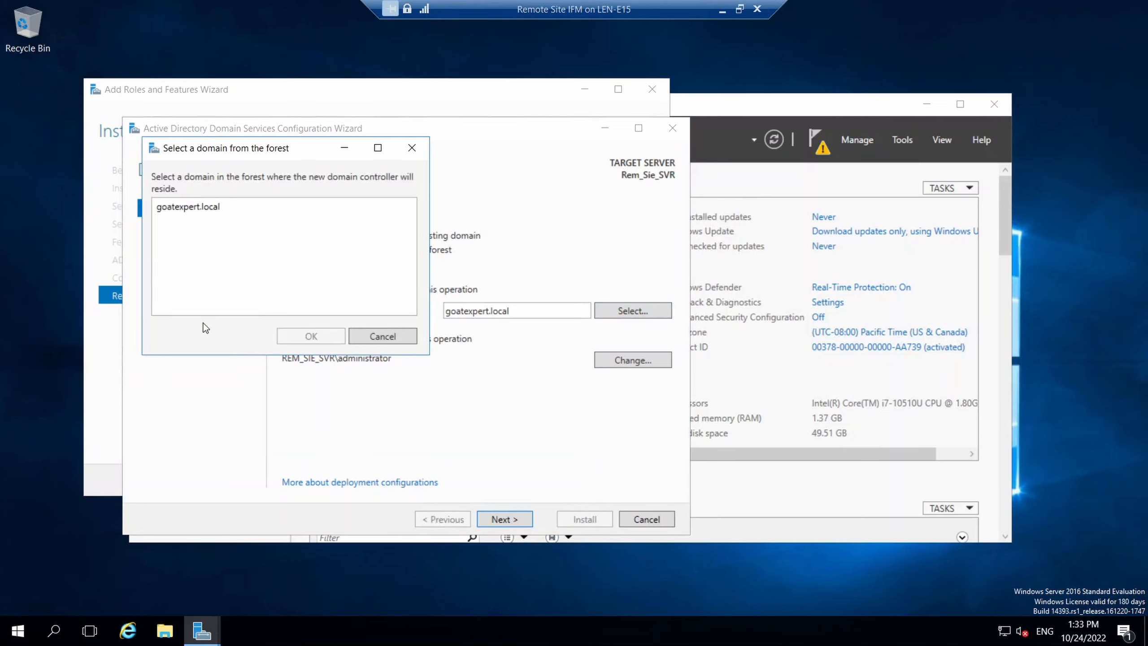
Step: Select goatexpert.local as the forest domain for the new domain controller and proceed past the deployment configuration
click(222, 211)
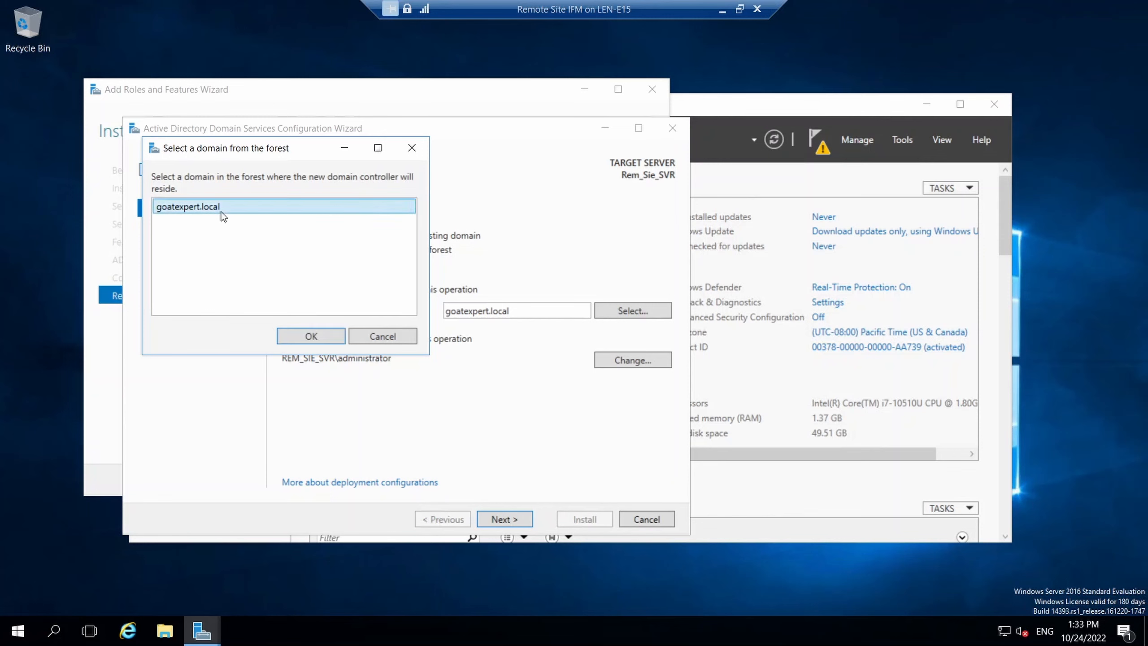
click(311, 338)
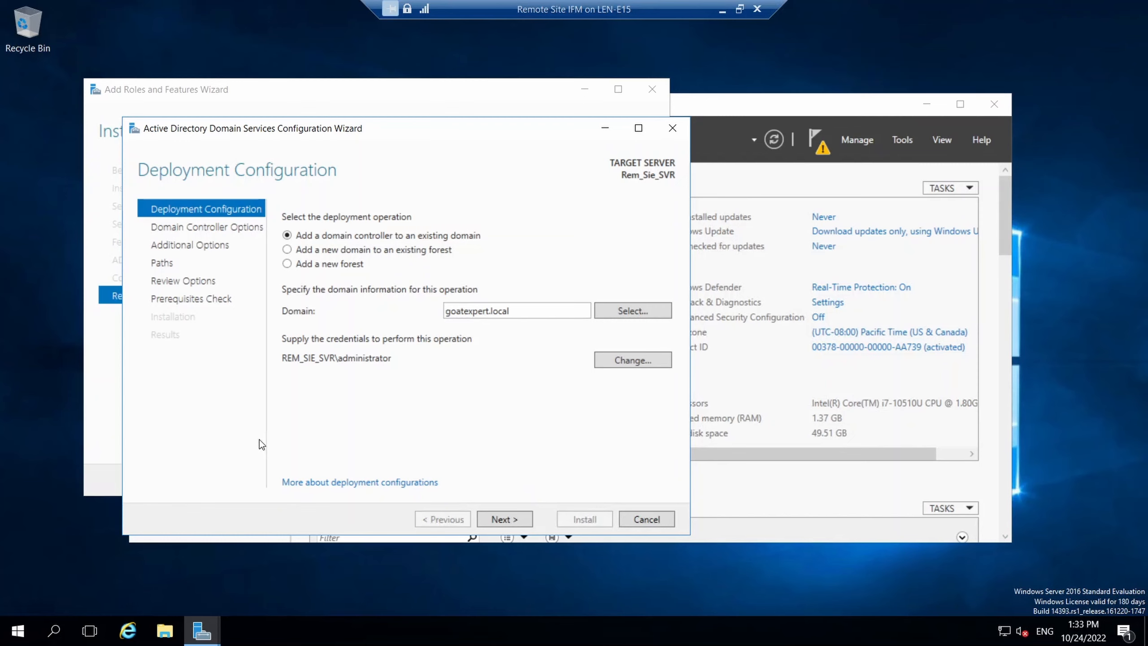
click(503, 520)
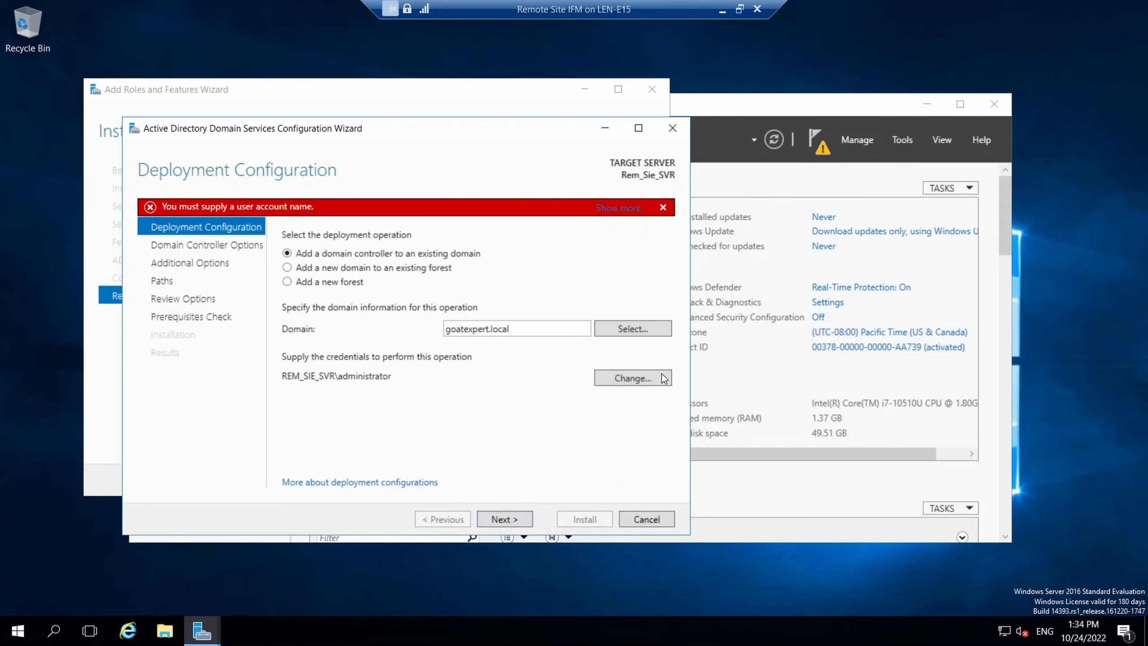
Step: Supply goatexpert\administrator and the account password as the deployment credentials, and proceed past the deployment configuration
click(648, 378)
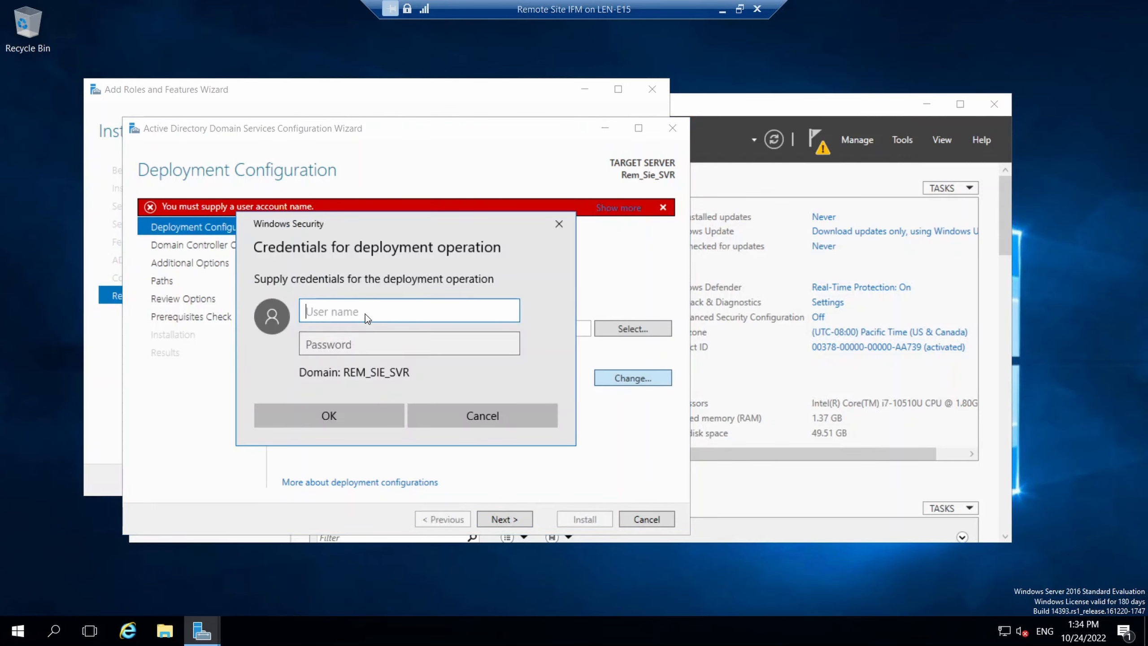
text(goatexpert\)
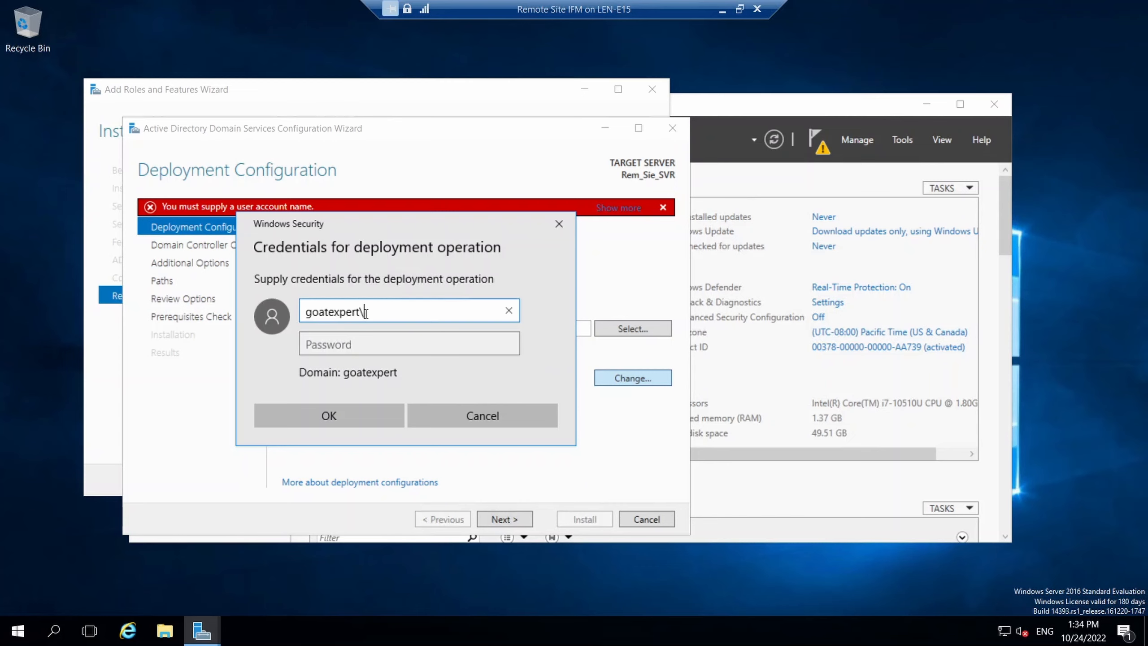
text(administrator)
key(Tab)
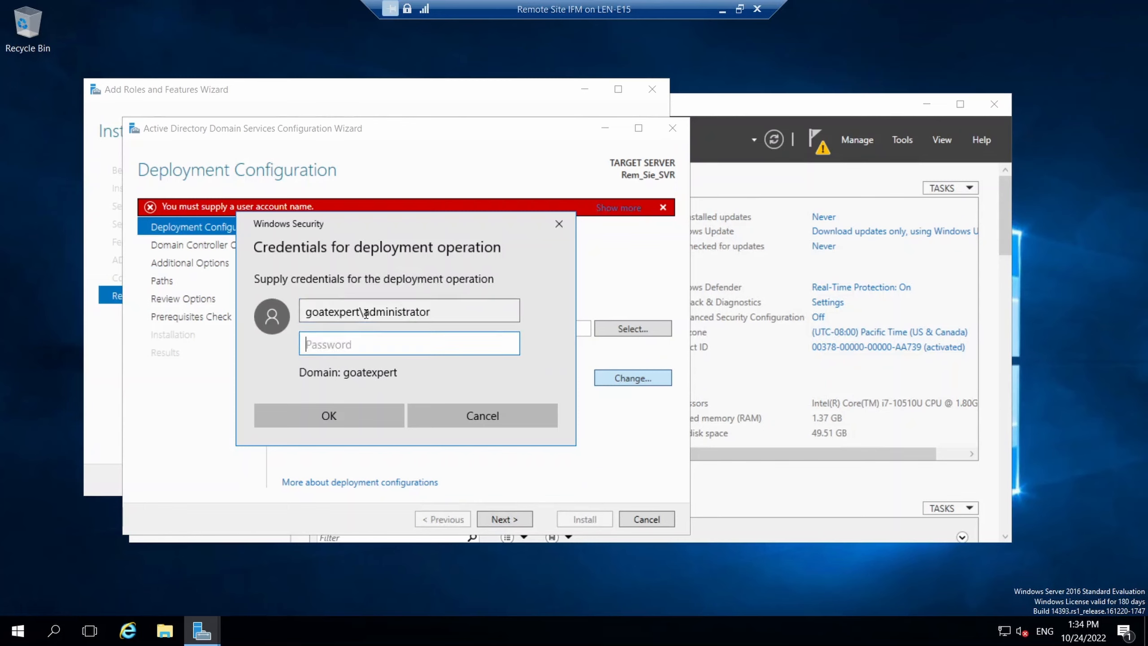
text(**********)
click(310, 423)
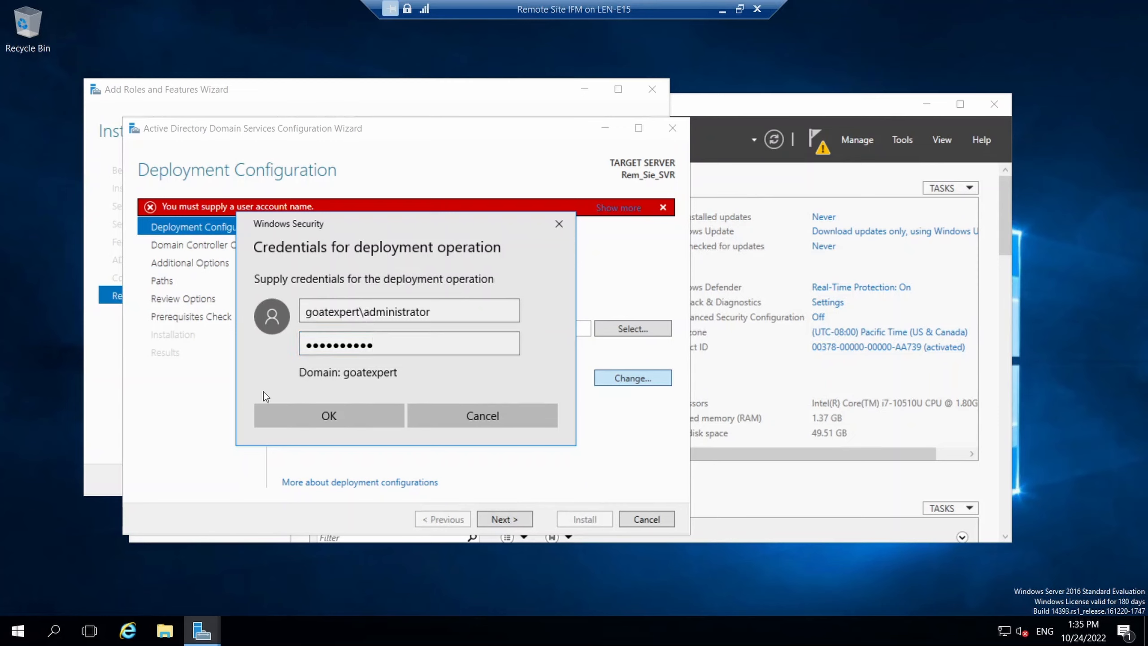
click(287, 420)
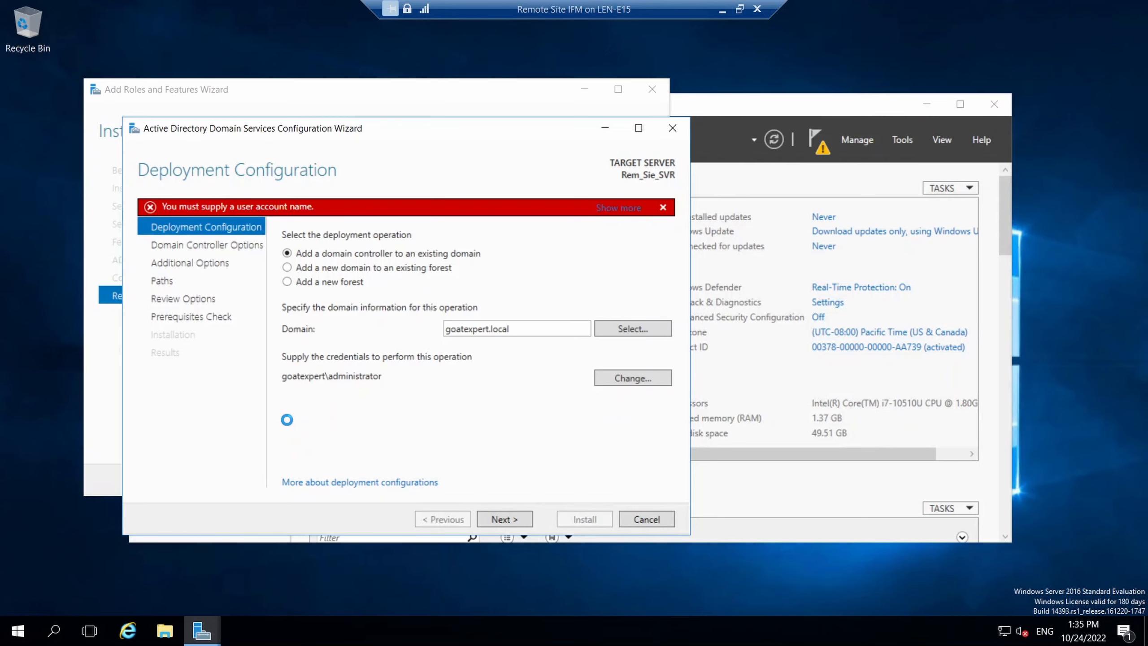
click(516, 519)
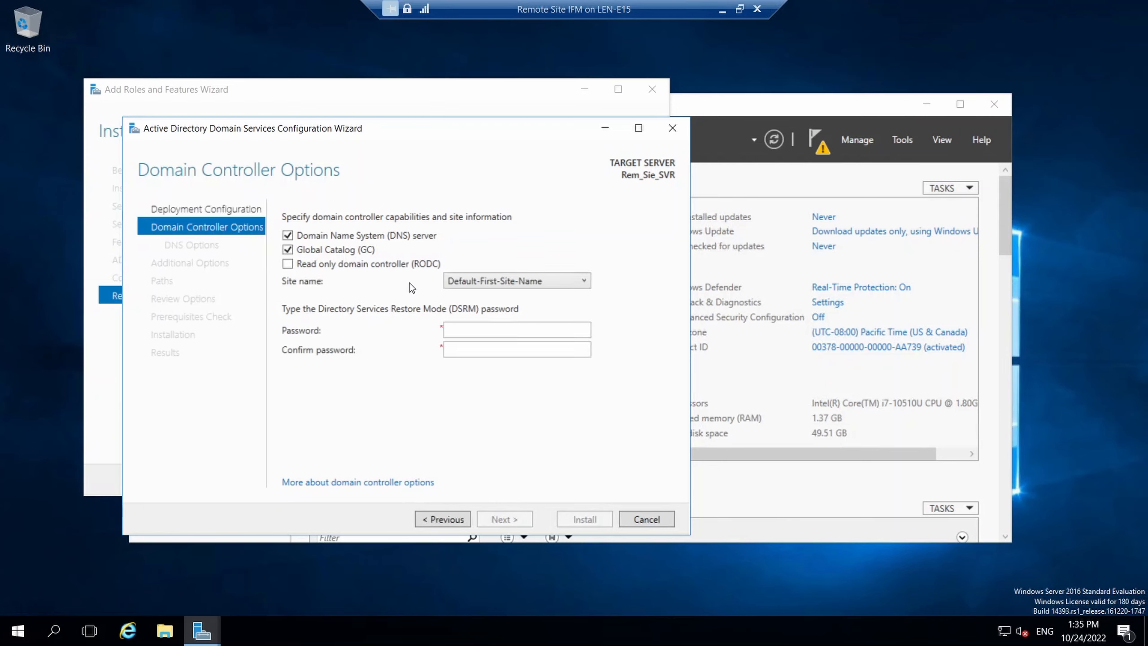
Step: Enter and confirm the Directory Services Restore Mode password, keeping DNS server and Global Catalog enabled, and proceed past the DNS options
click(474, 329)
click(486, 348)
text(•••••••••••)
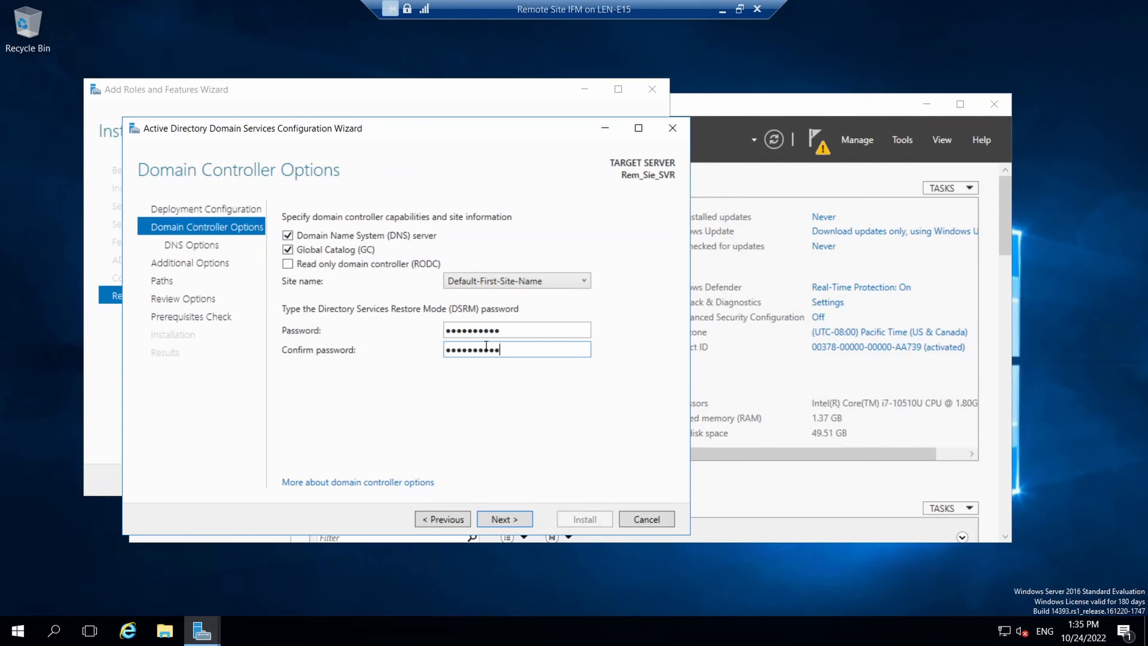
click(520, 520)
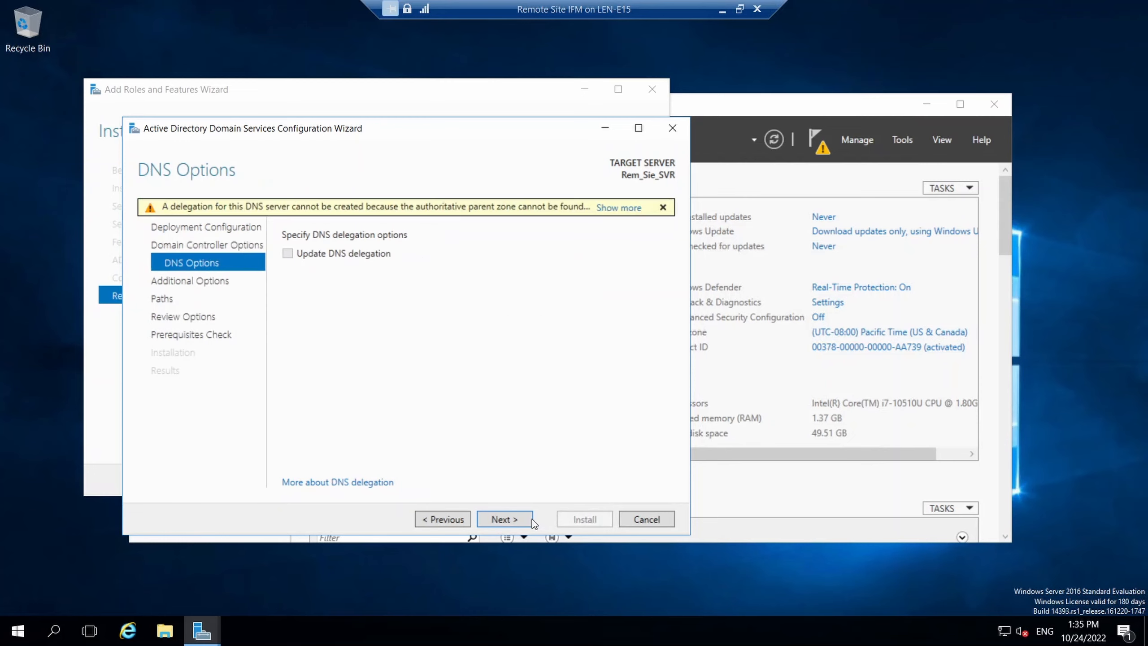
click(503, 520)
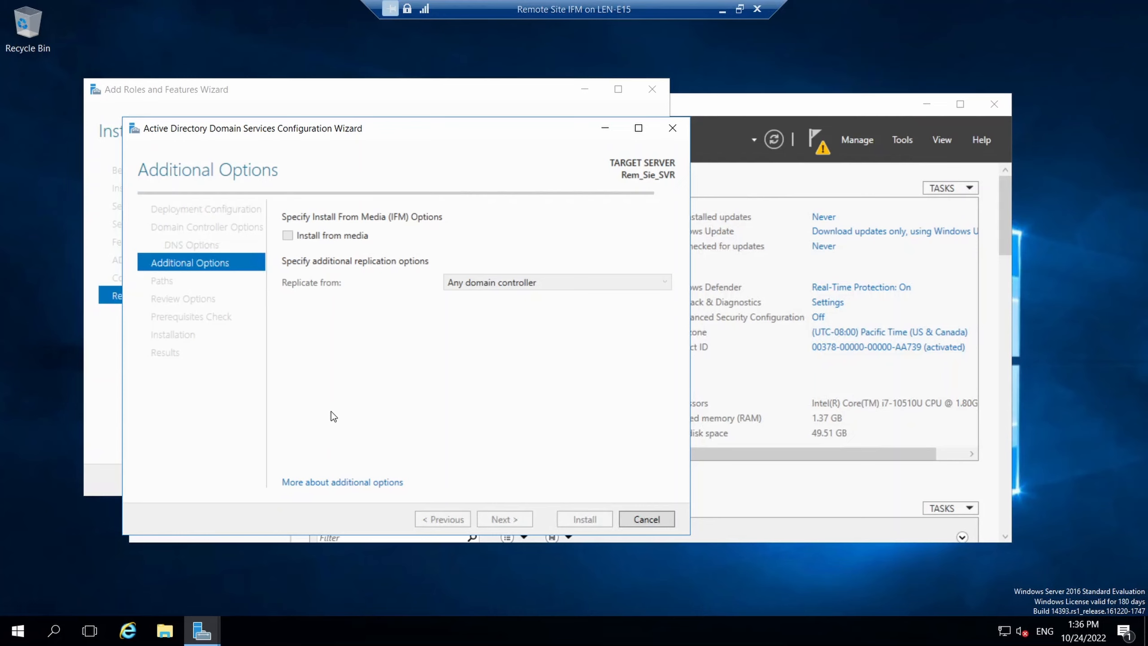
Step: Check the root of the C: drive in File Explorer for the ifm media folder
click(164, 628)
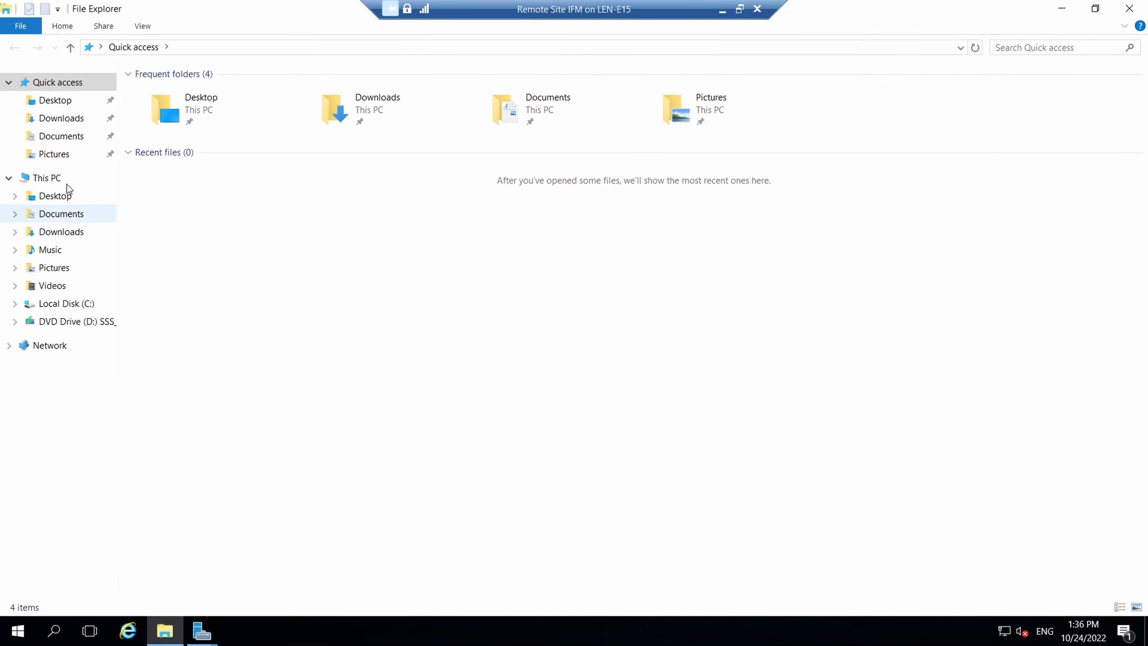
click(57, 179)
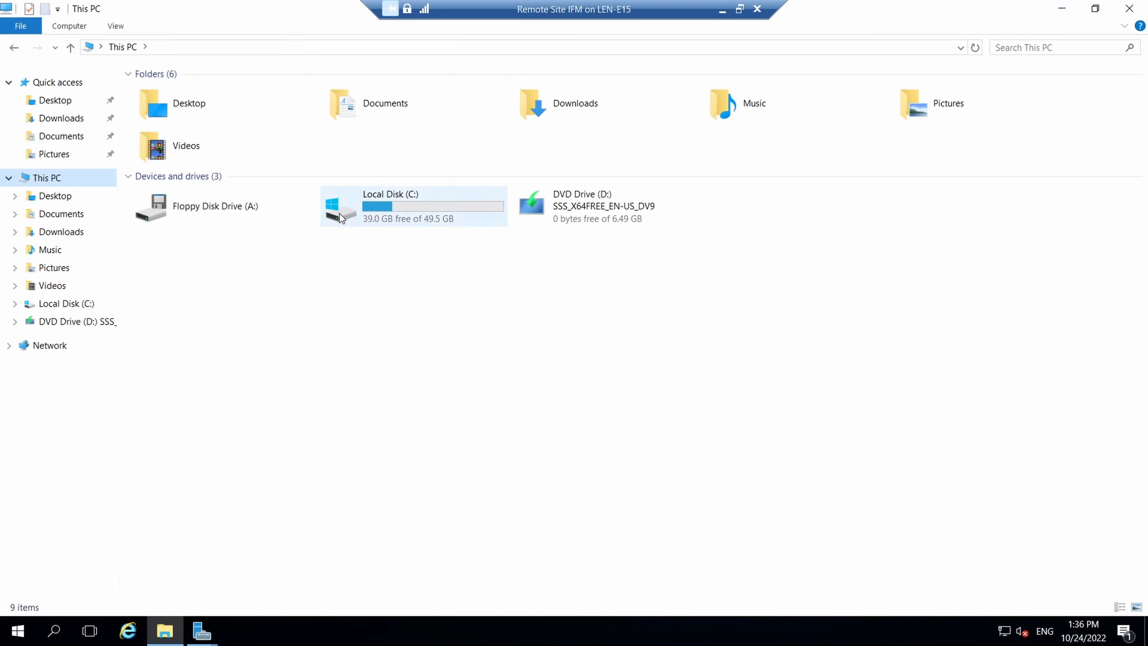
click(361, 222)
double_click(362, 221)
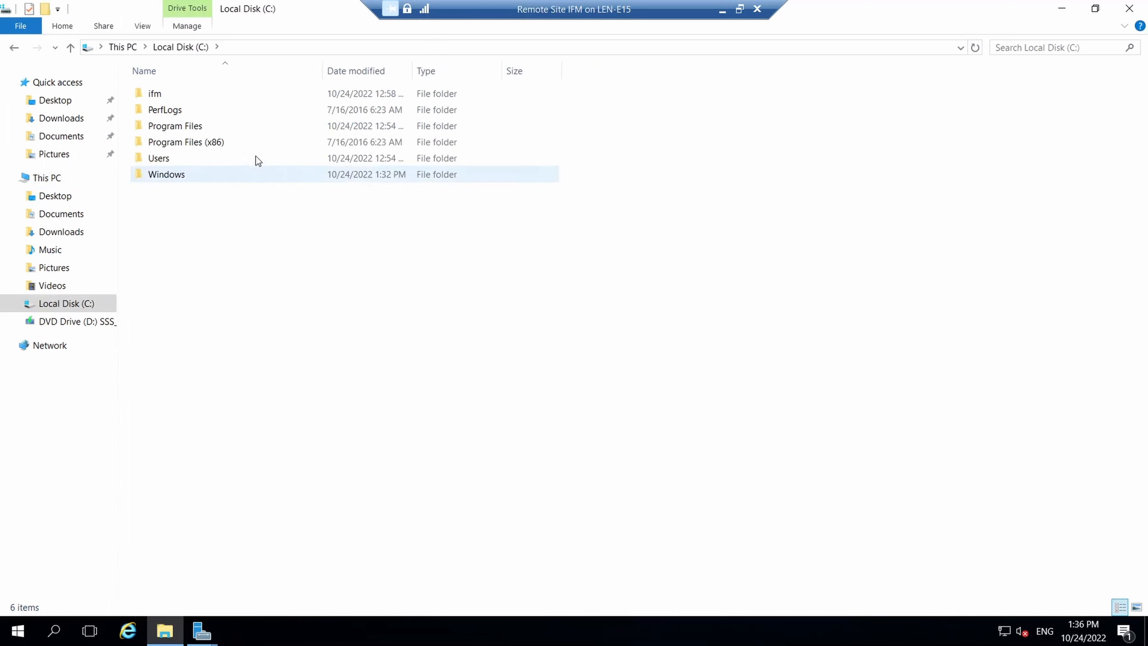
click(174, 98)
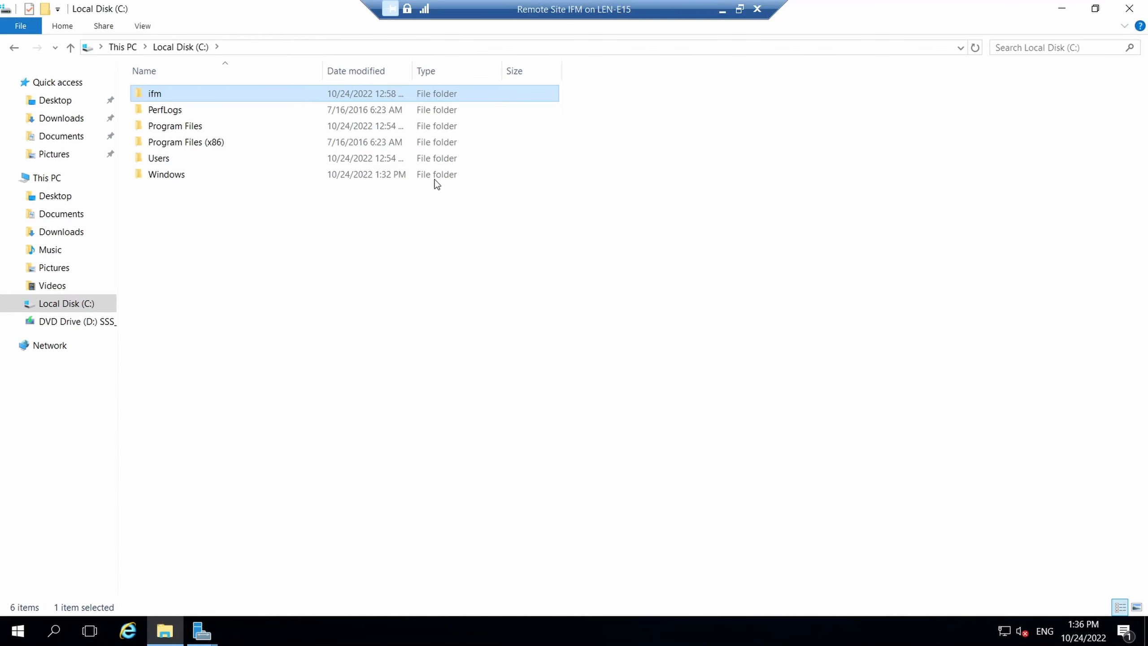
click(1126, 8)
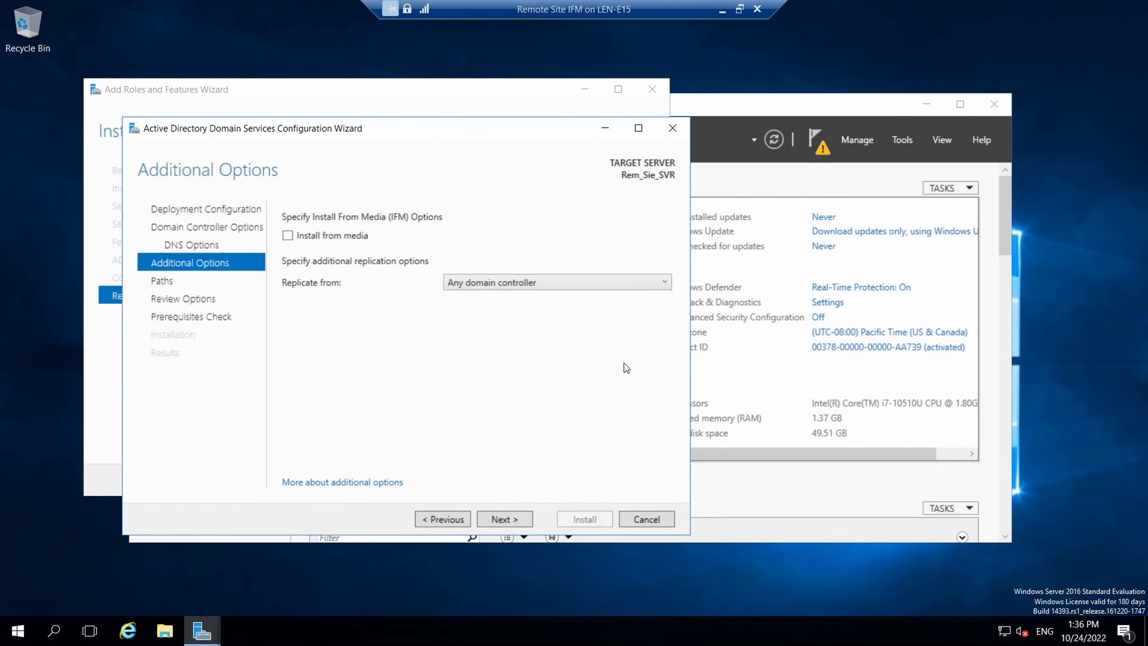
Step: Enable installation from media using the C:\ifm folder, verify the path, and keep replication from any domain controller
click(288, 236)
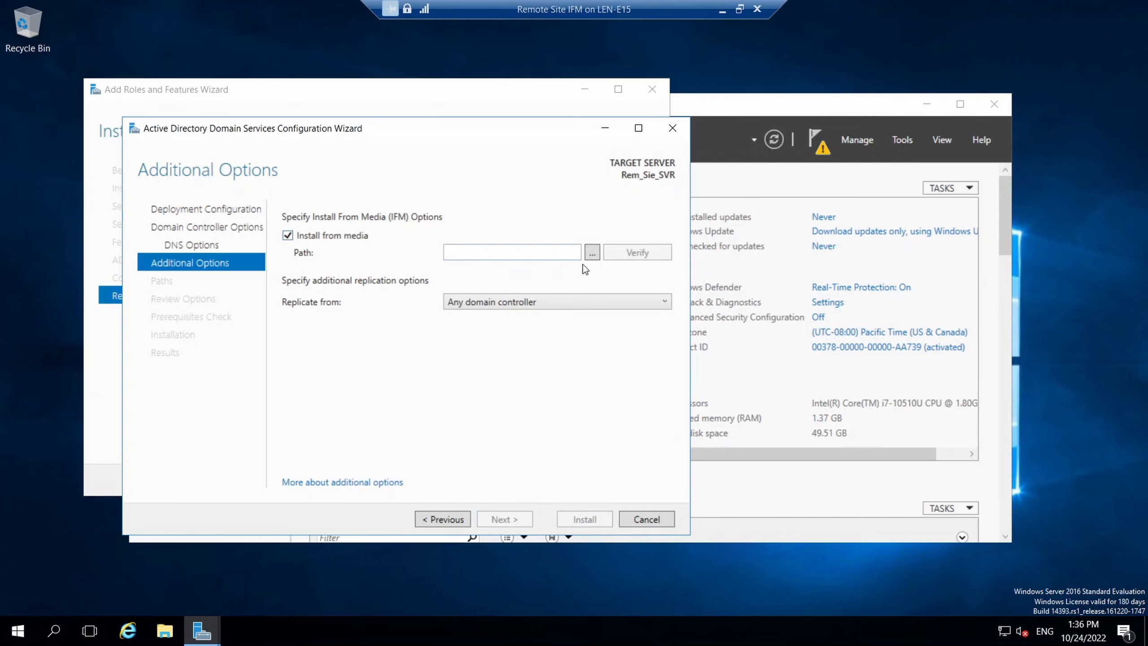
click(590, 256)
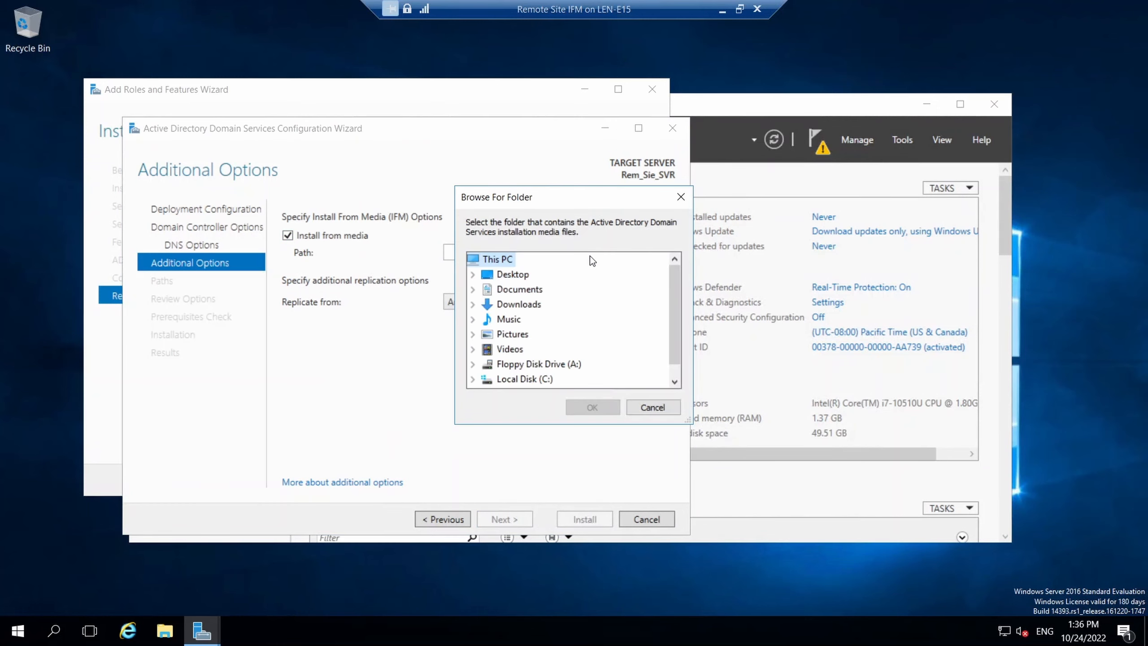
drag(675, 294, 676, 317)
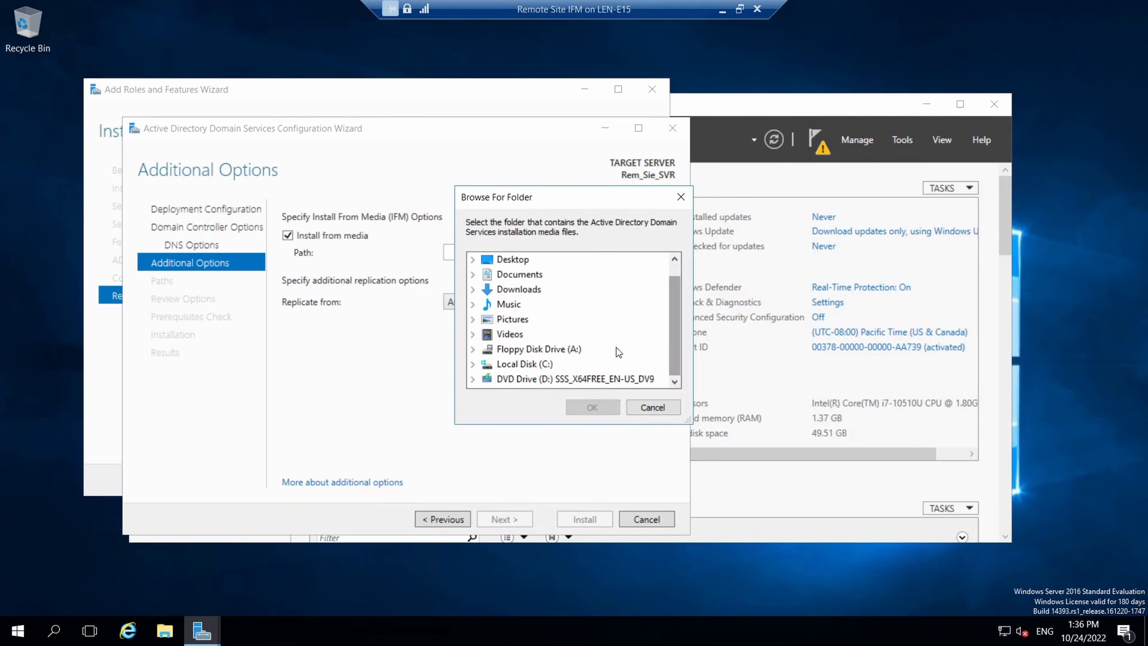
double_click(538, 364)
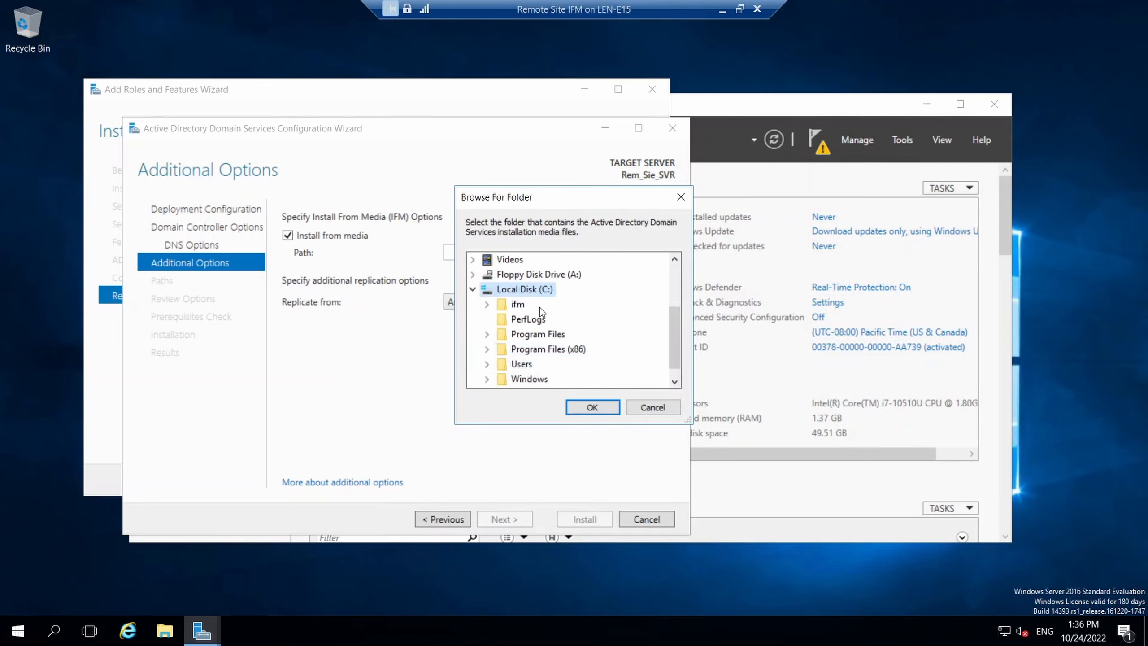
double_click(523, 309)
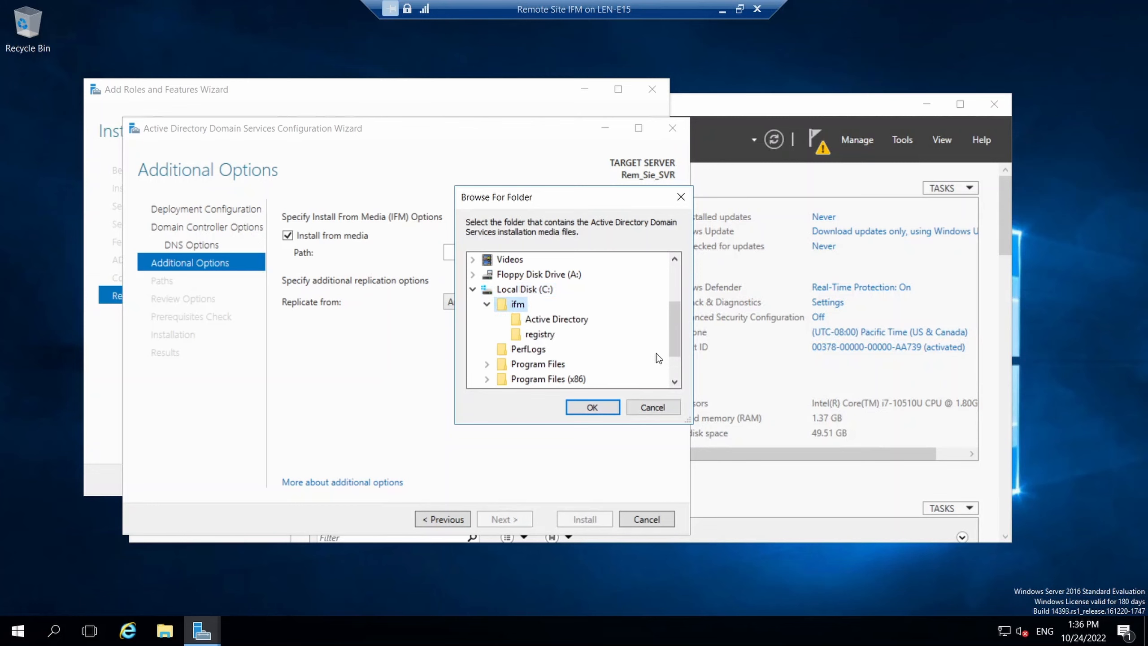
click(607, 409)
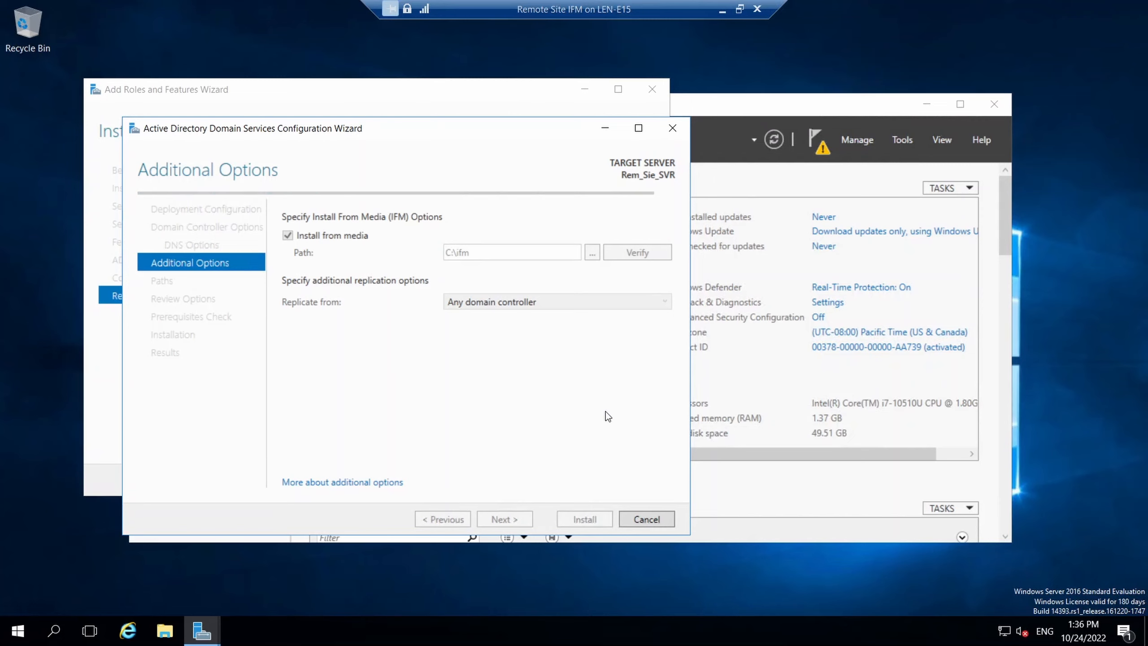
click(637, 253)
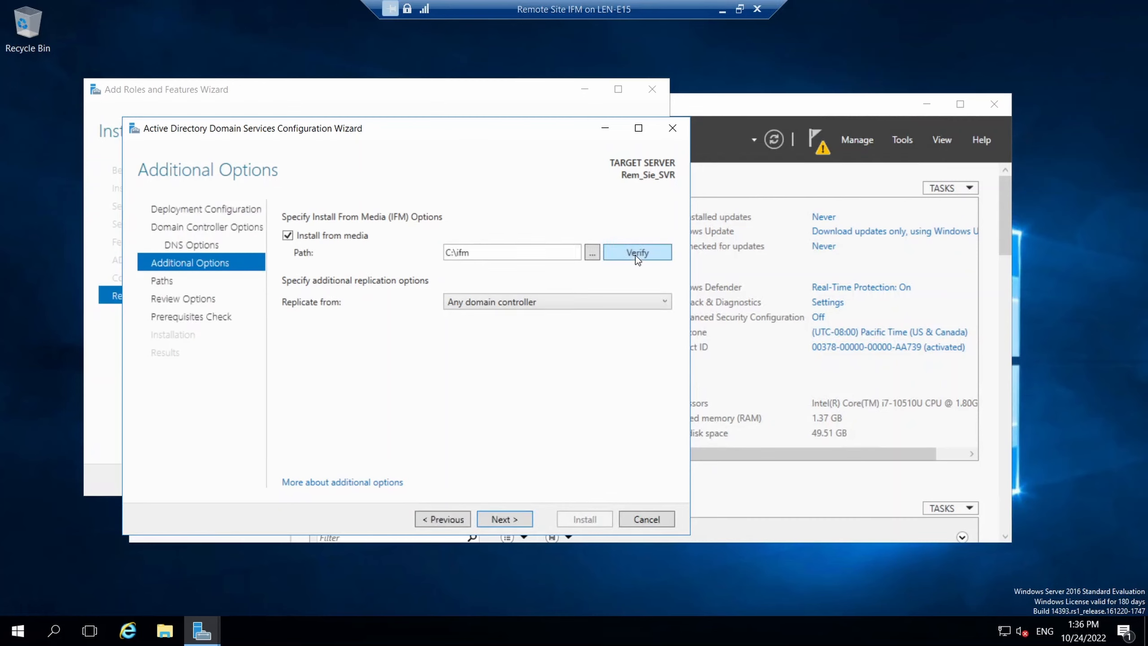
click(637, 254)
click(636, 302)
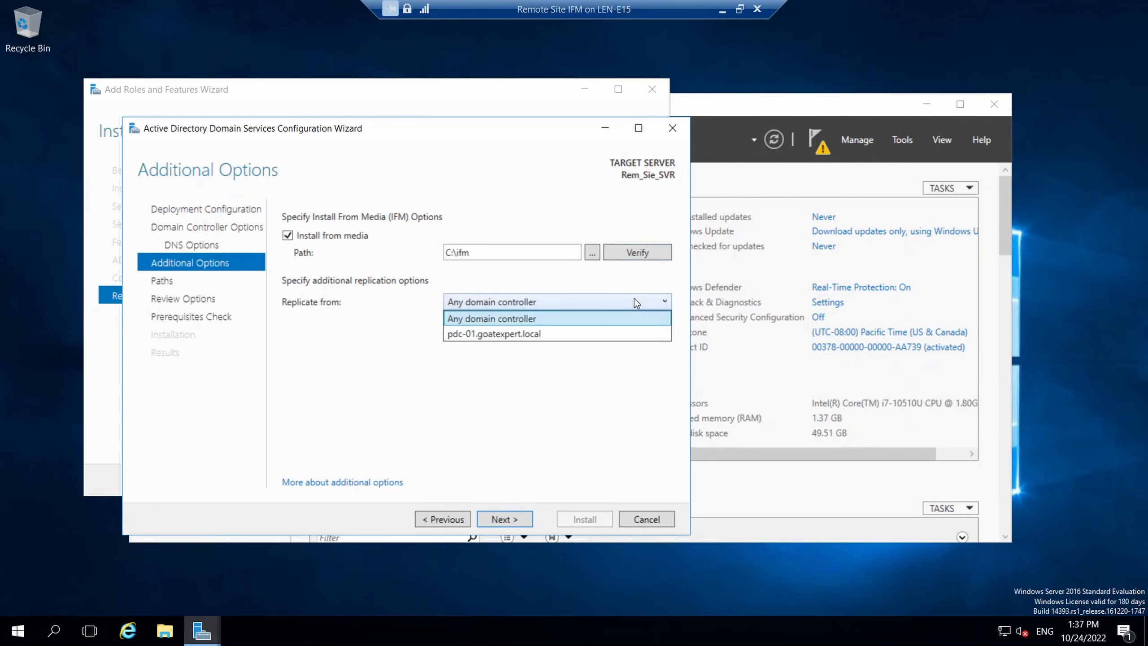
click(634, 300)
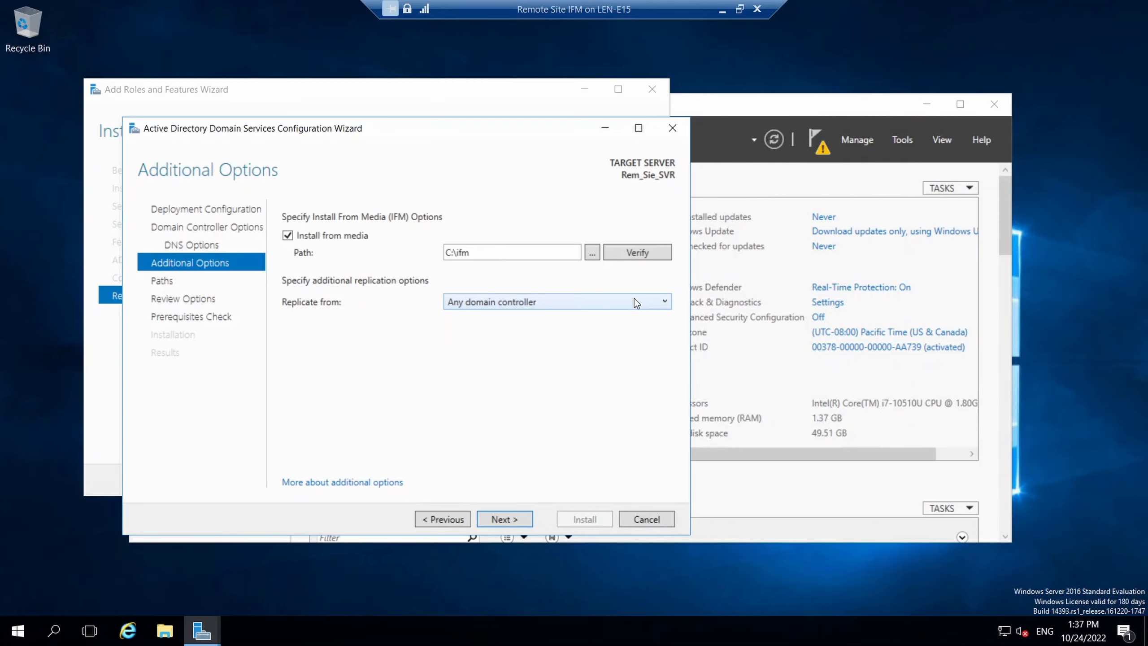
Step: Accept the default database, log and SYSVOL folders and the reviewed options, and install the domain controller, dismissing the restart notice
click(521, 522)
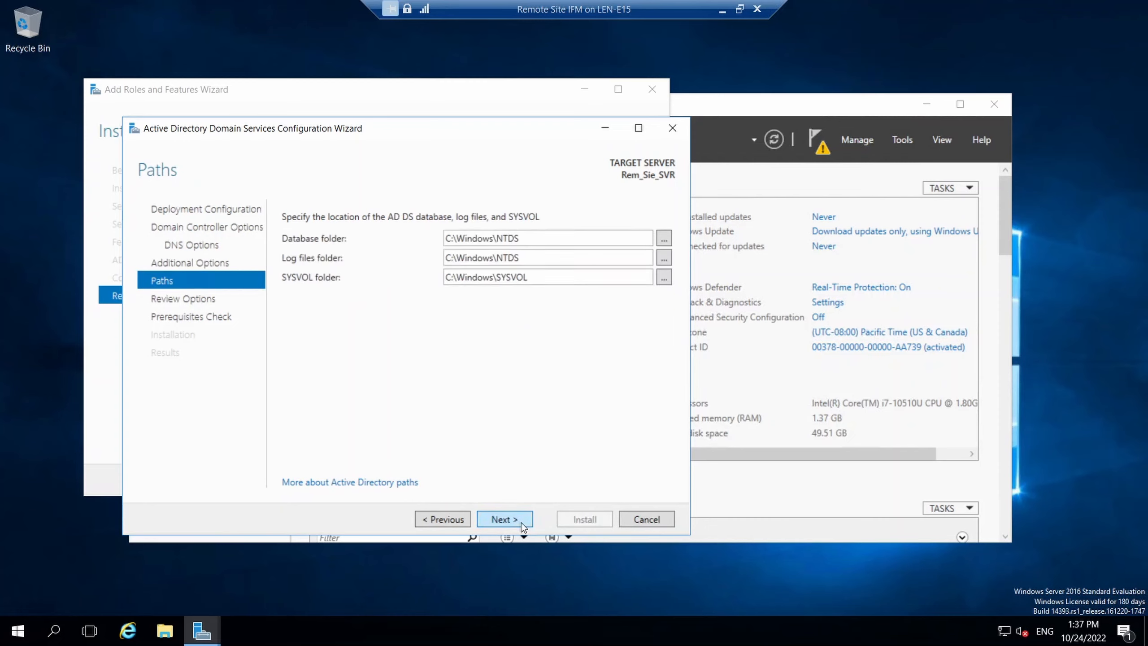
click(521, 522)
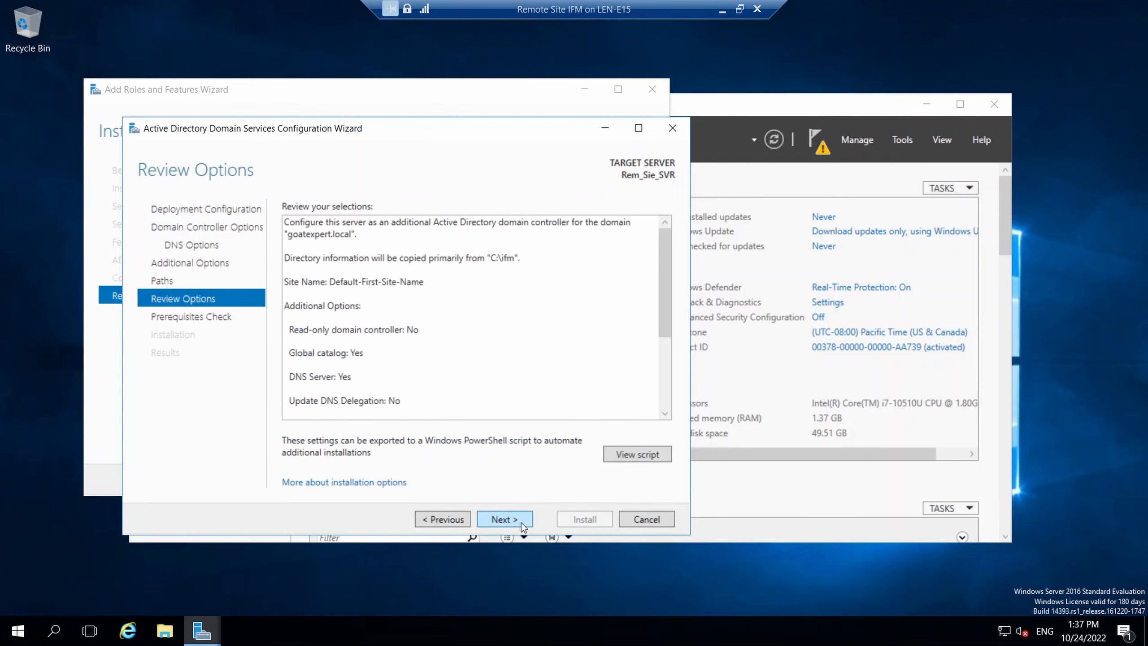
click(521, 523)
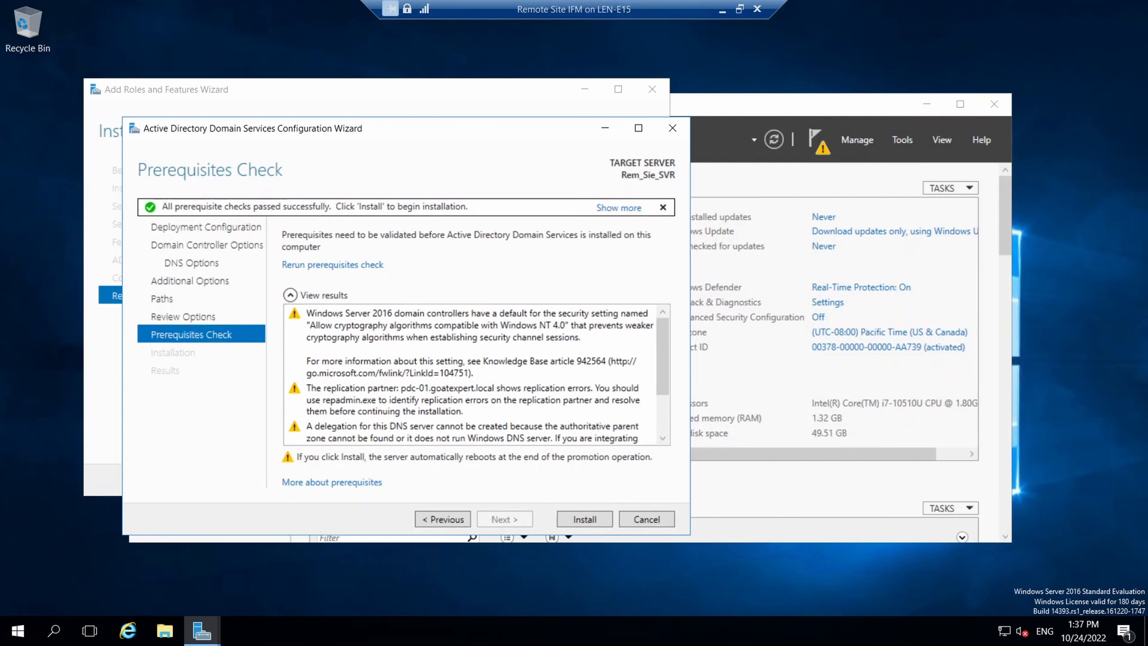
click(589, 515)
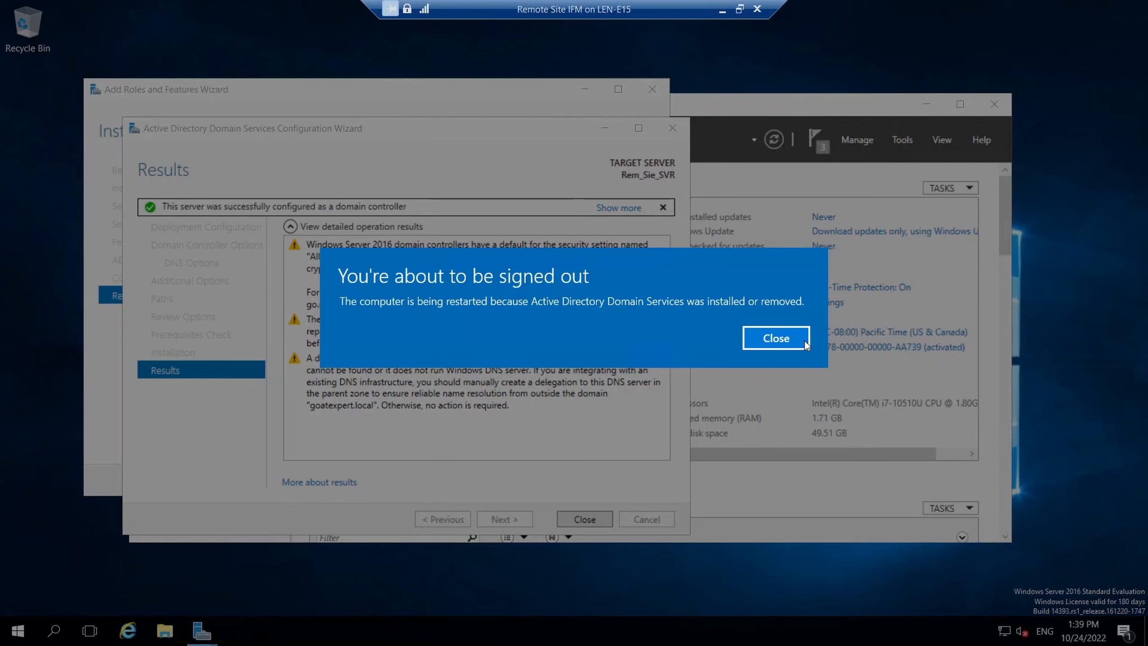
click(776, 338)
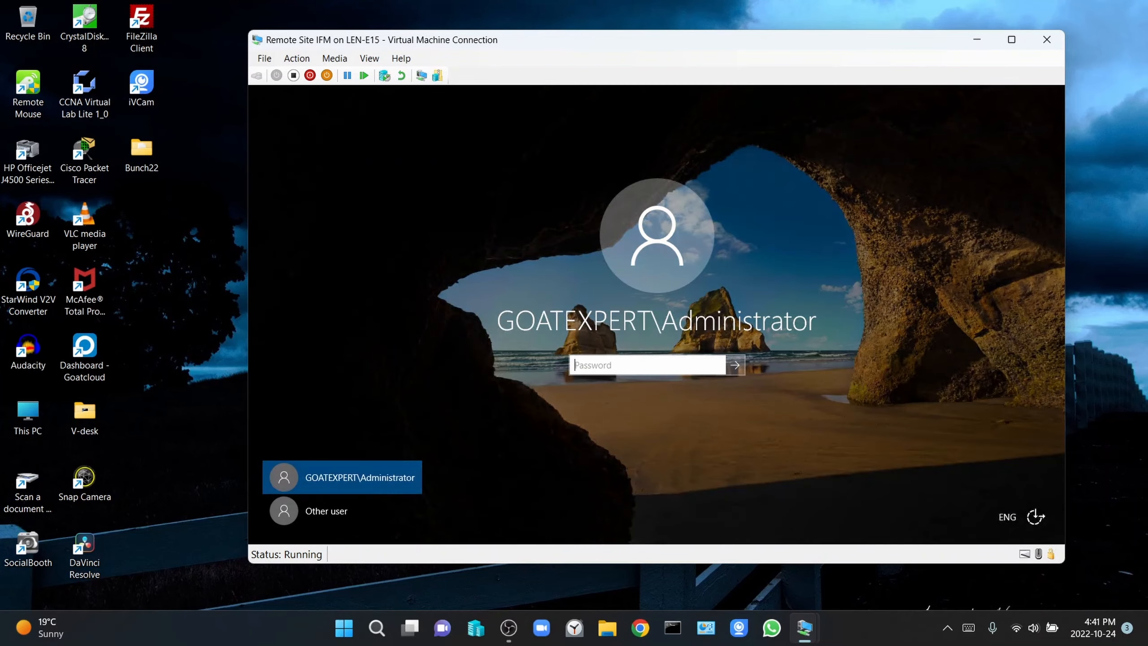
Step: Sign in to the restarted server as GOATEXPERT\Administrator with the account password, maximize the virtual machine window and open the Local Server page
text(•••••••••••)
key(Return)
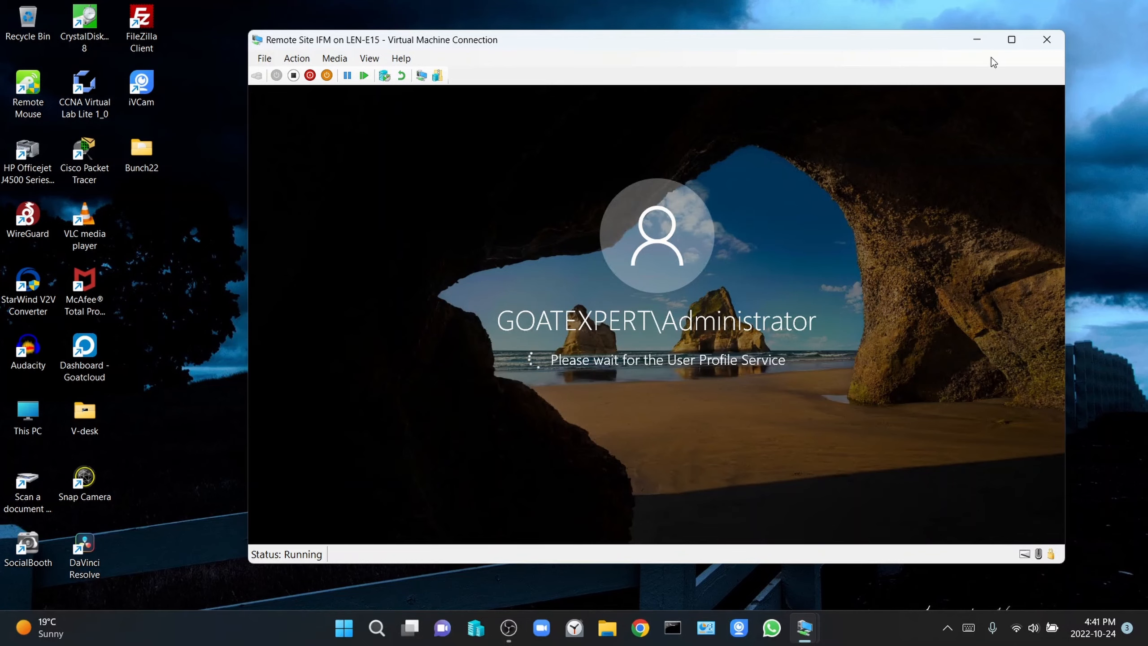
click(1014, 42)
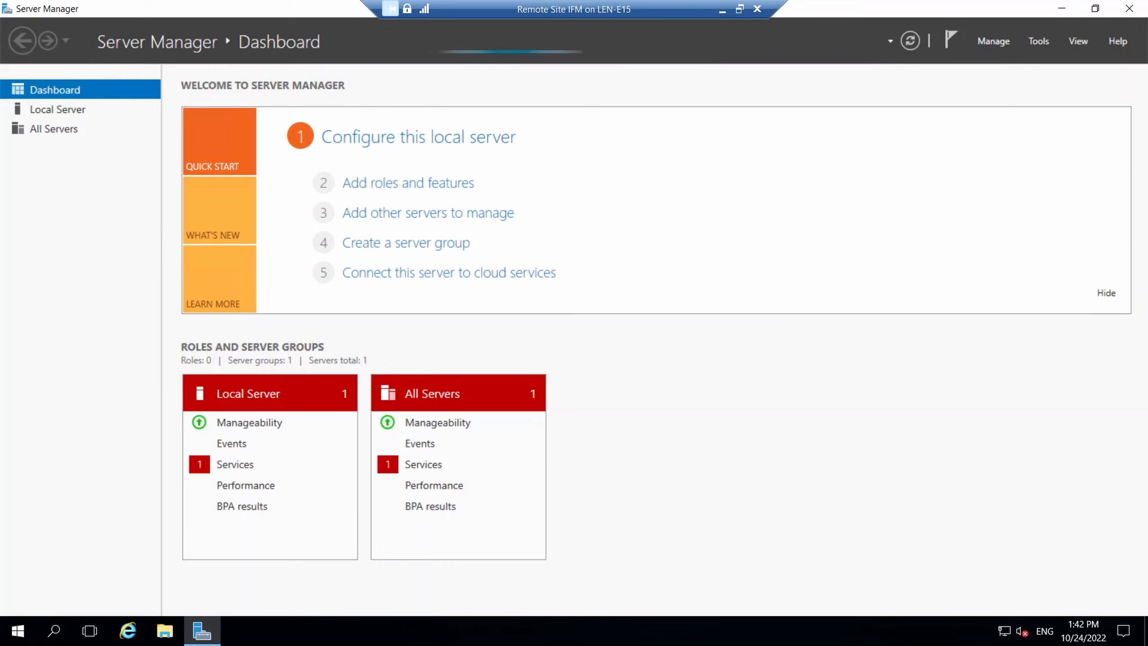
click(82, 112)
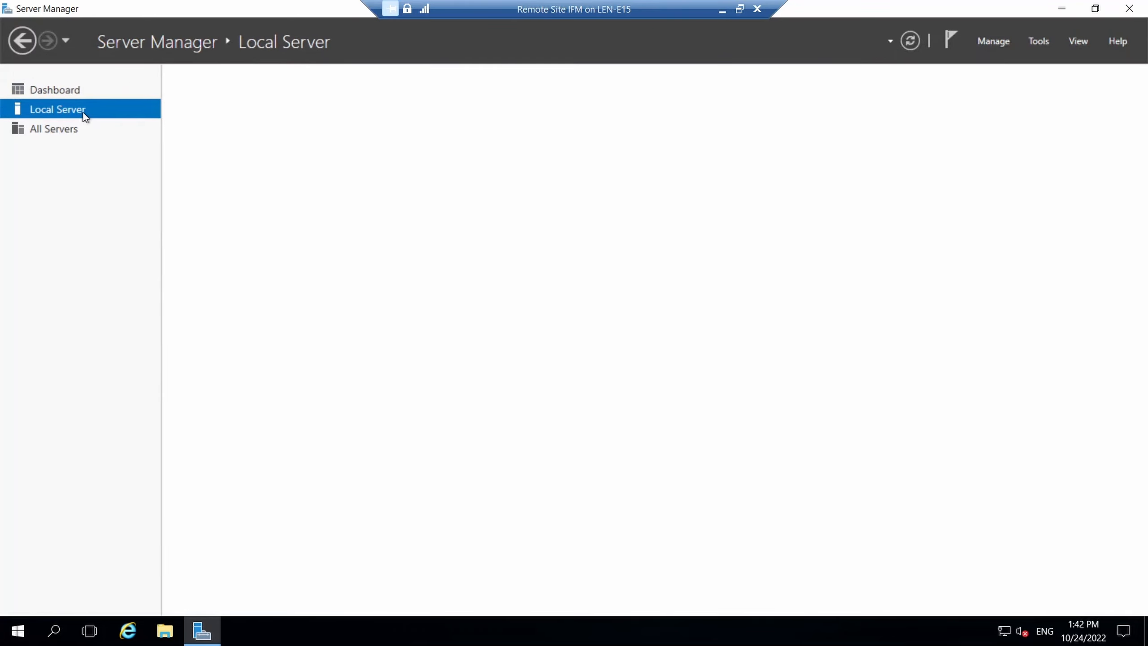